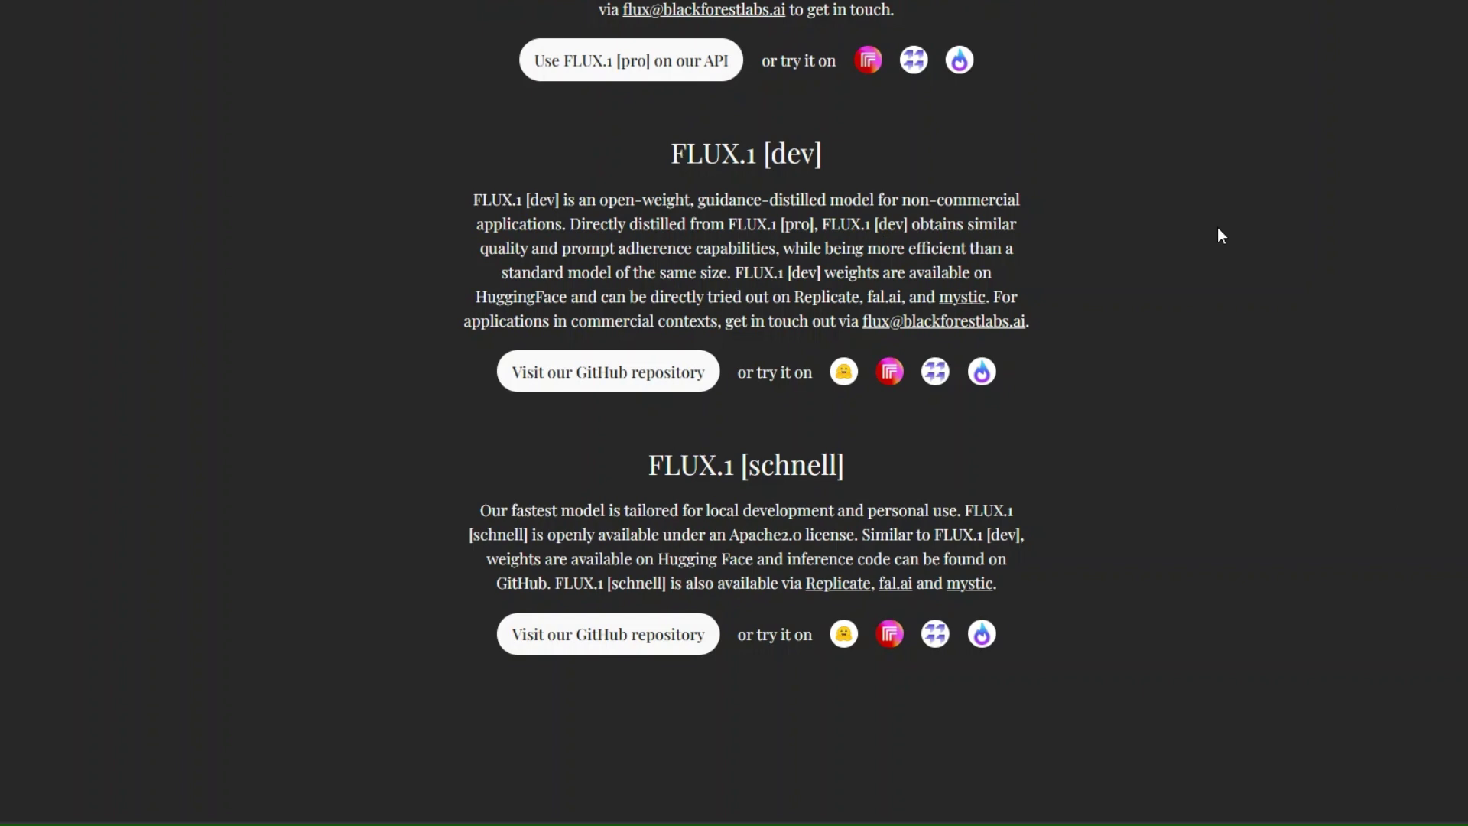
- Open FLUX.1 [pro] on fal and replace the prompt with a person holding an umbrella under glowing raindrop symbols of different emotions
scroll(1217, 227, "up", 8)
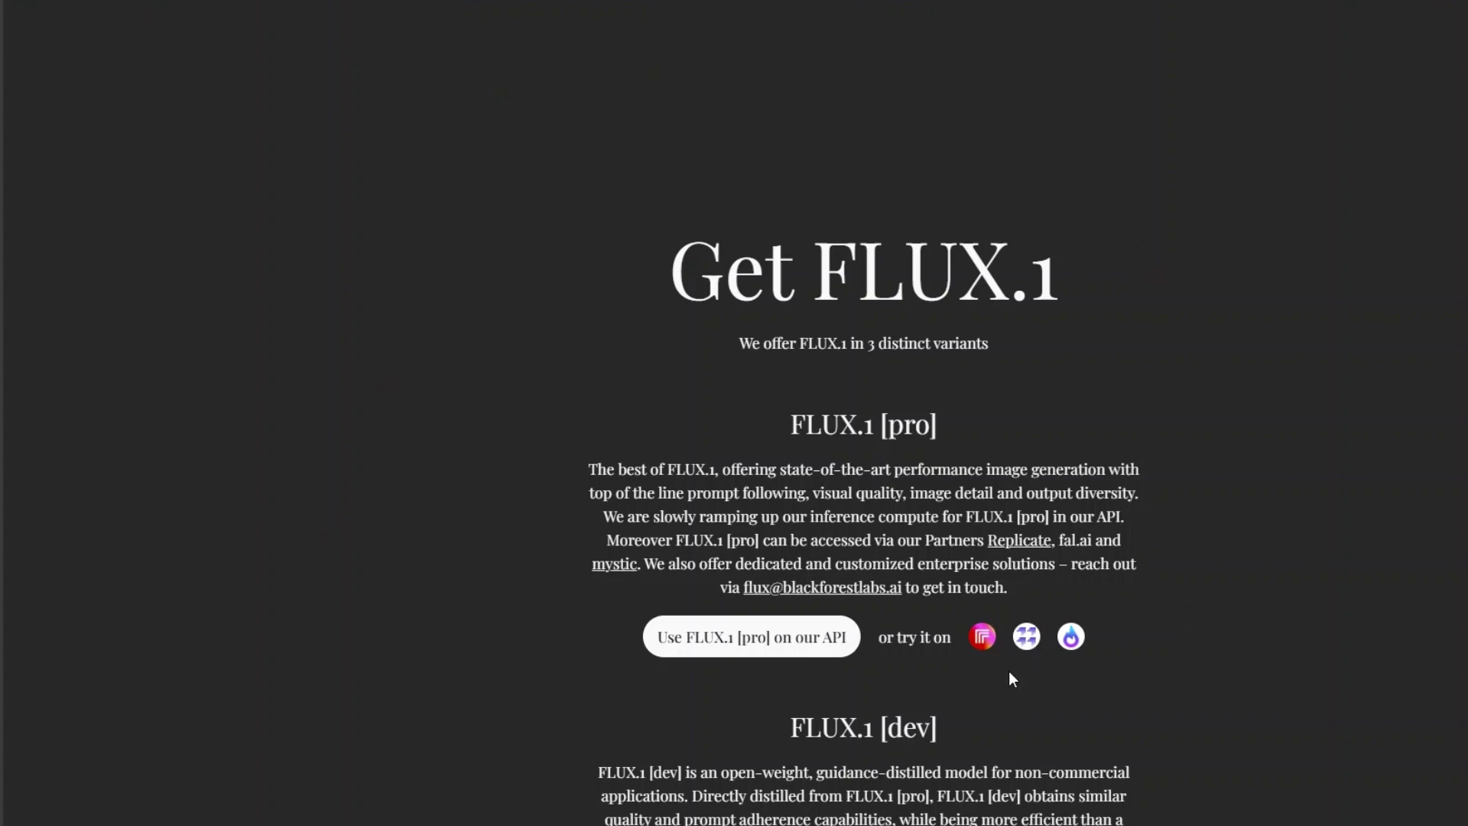
left_click(1027, 647)
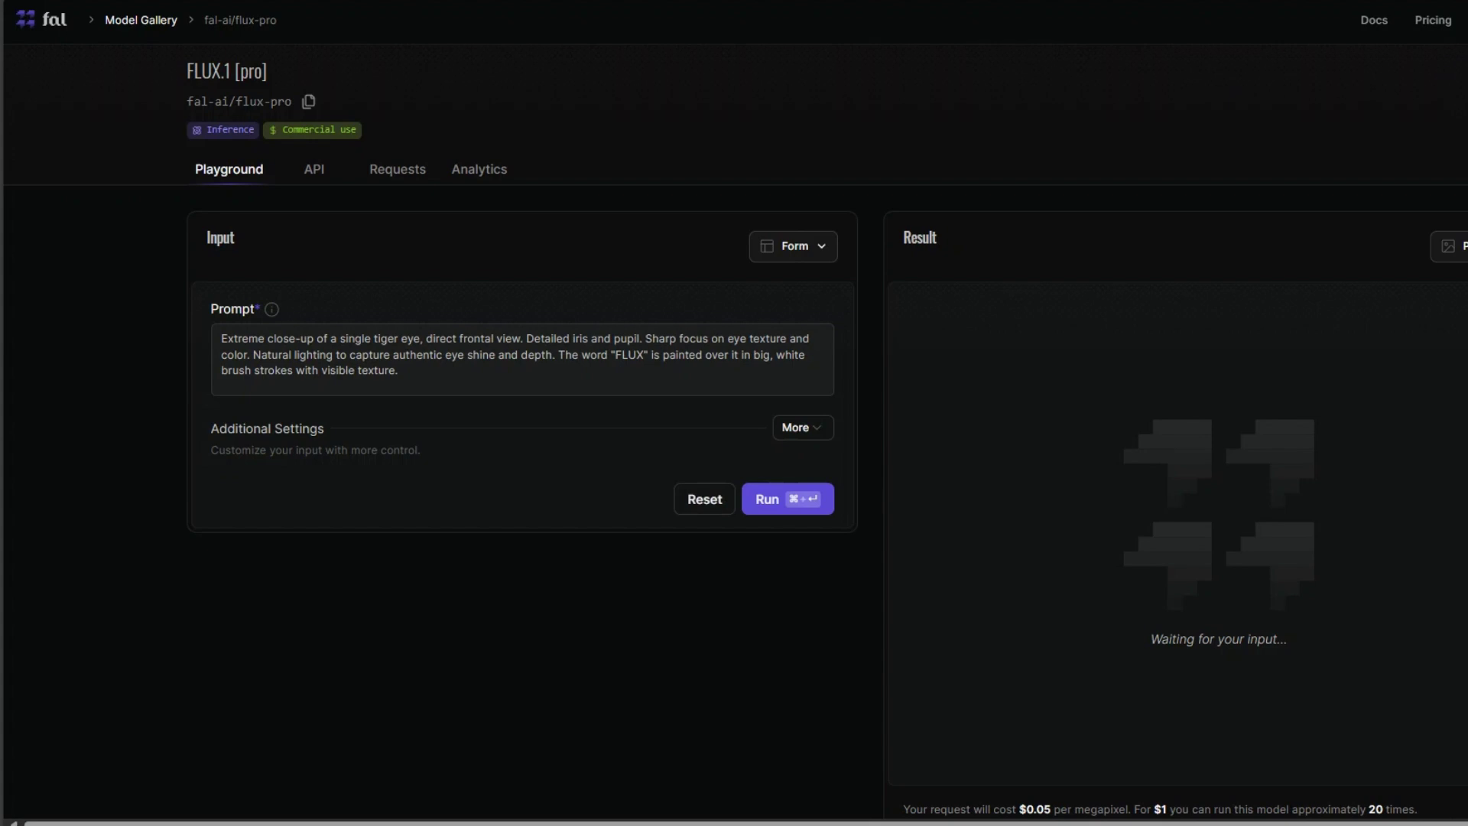
left_click(676, 338)
key("super+a")
type("A person holding an umbrella in a light rain, but instead of water, the raindrops are tiny, glowing symbols of different emotions, gently landing on the umbrella and changing its color")
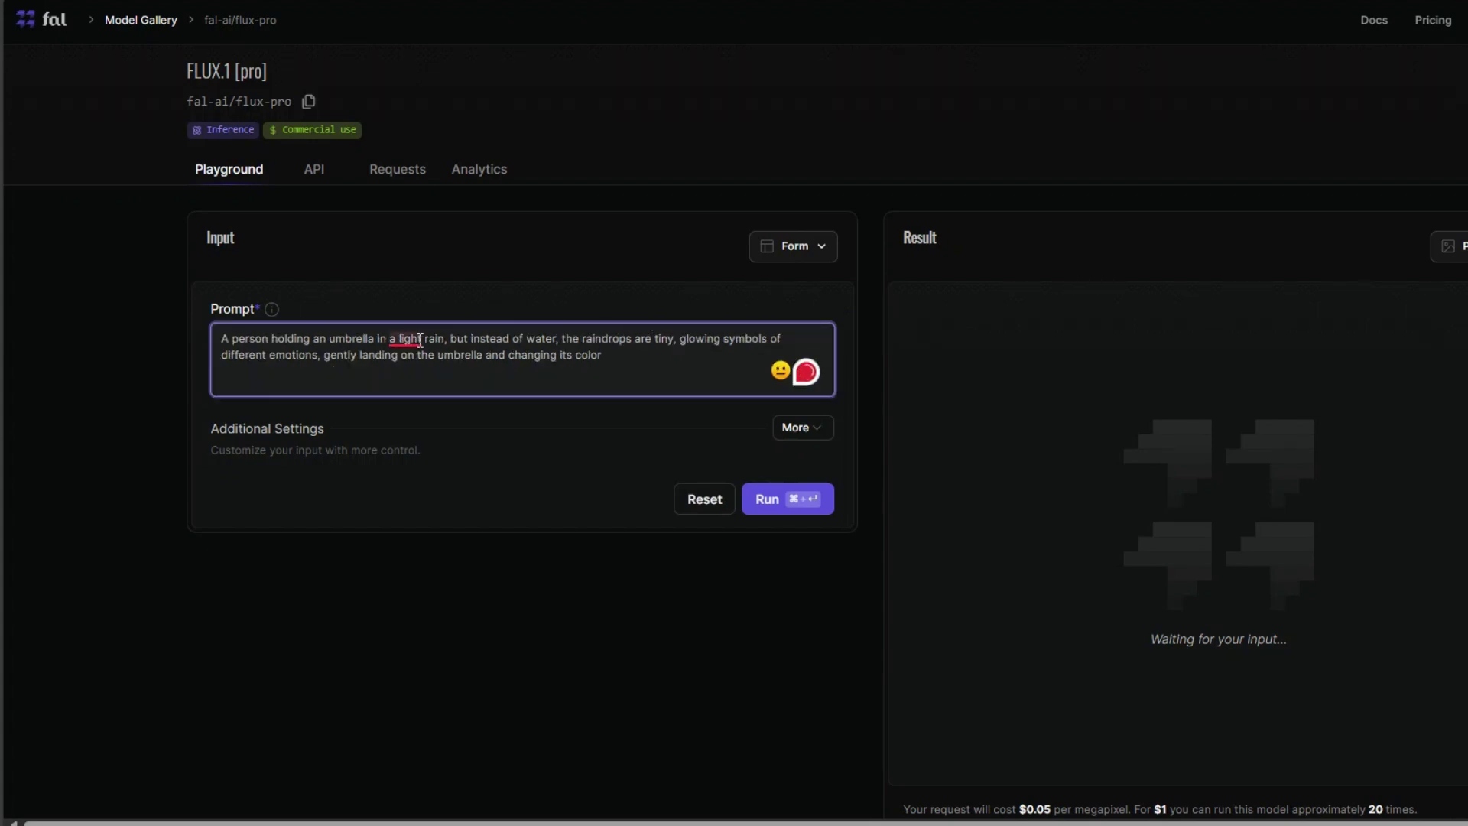
left_click(258, 570)
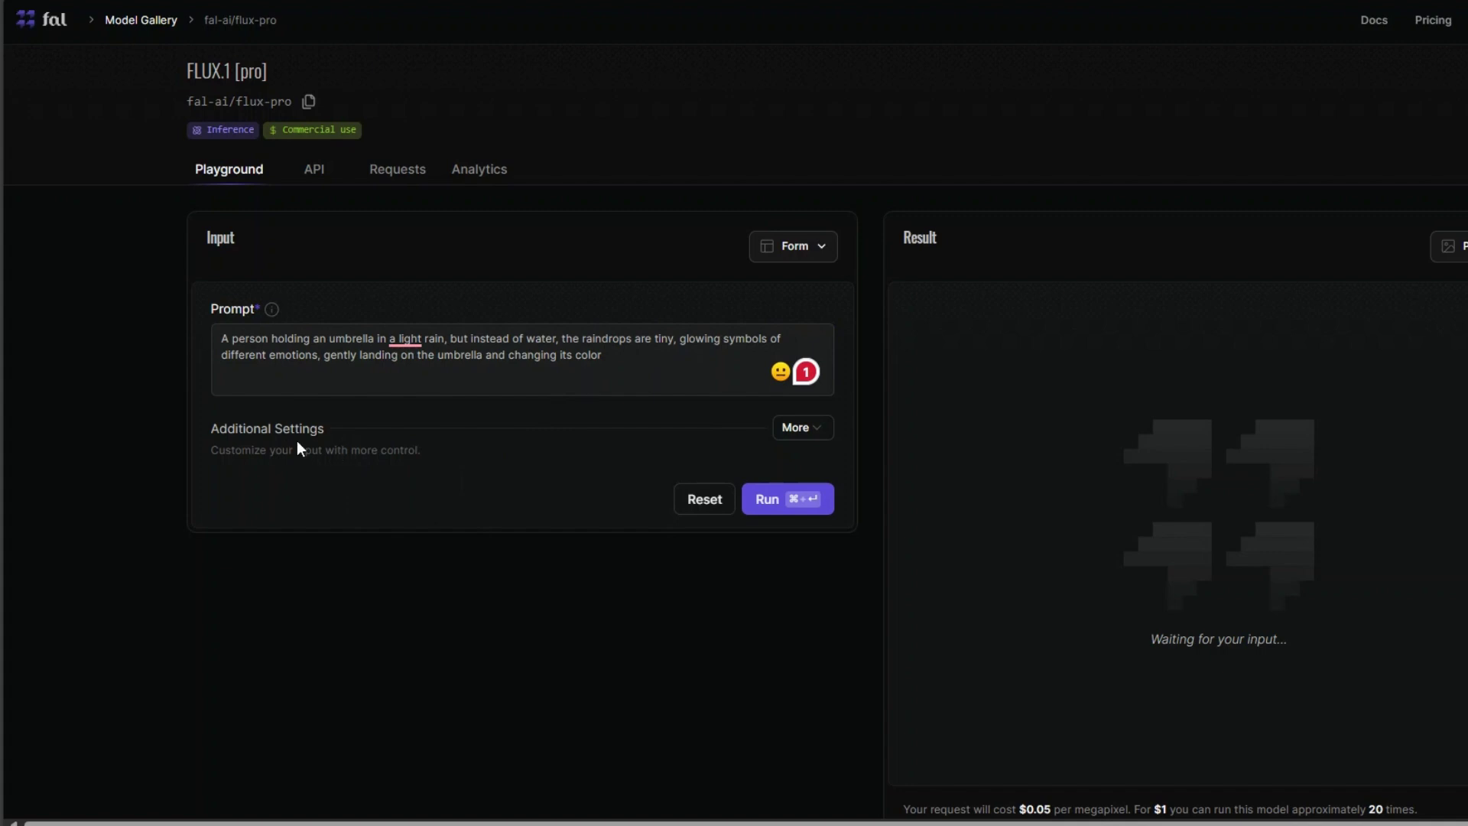
- Expand the additional settings and set the image size to Landscape 16:9
left_click(798, 429)
scroll(360, 529, "down", 3)
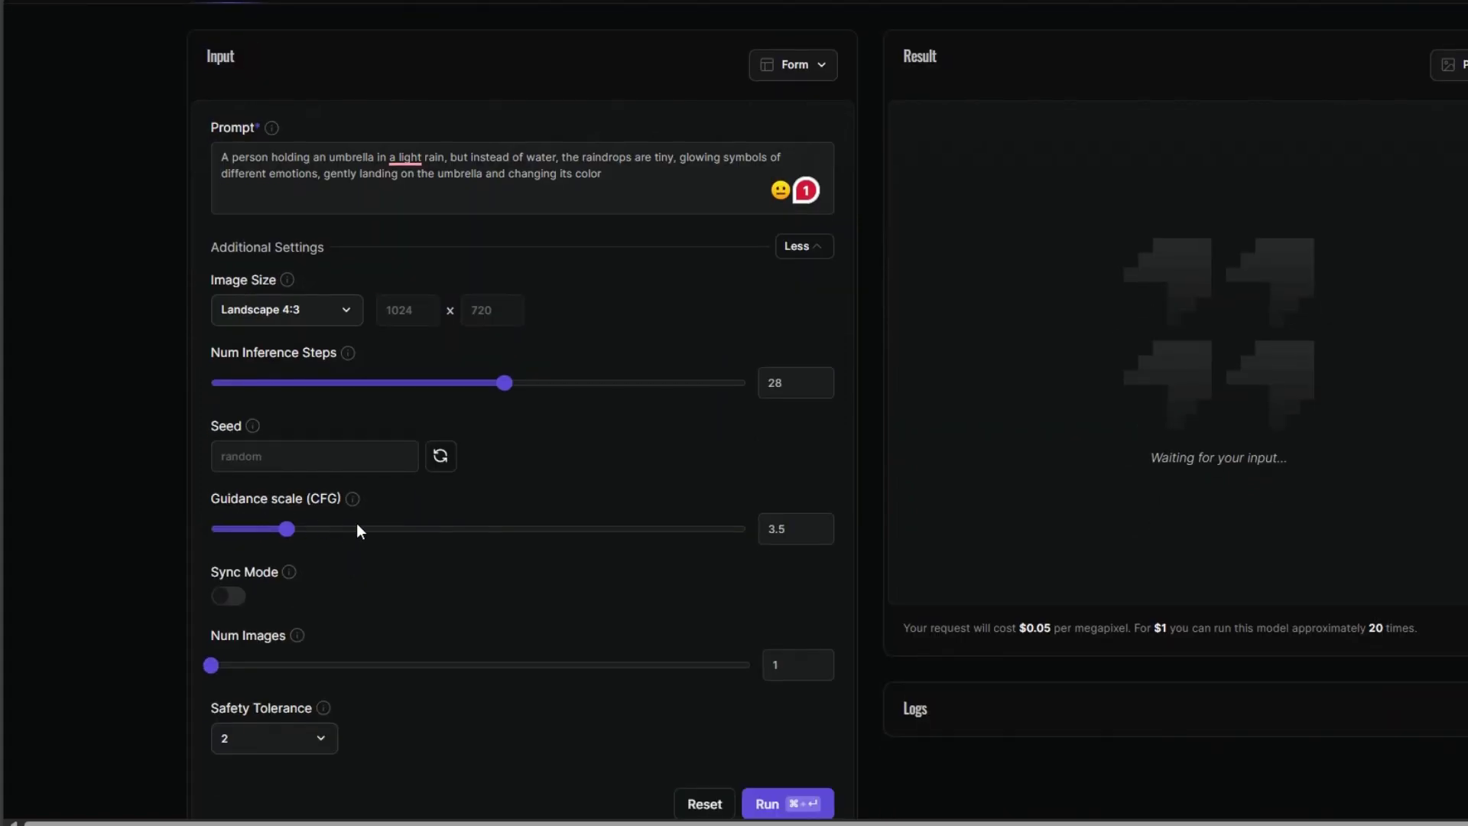
left_click(352, 314)
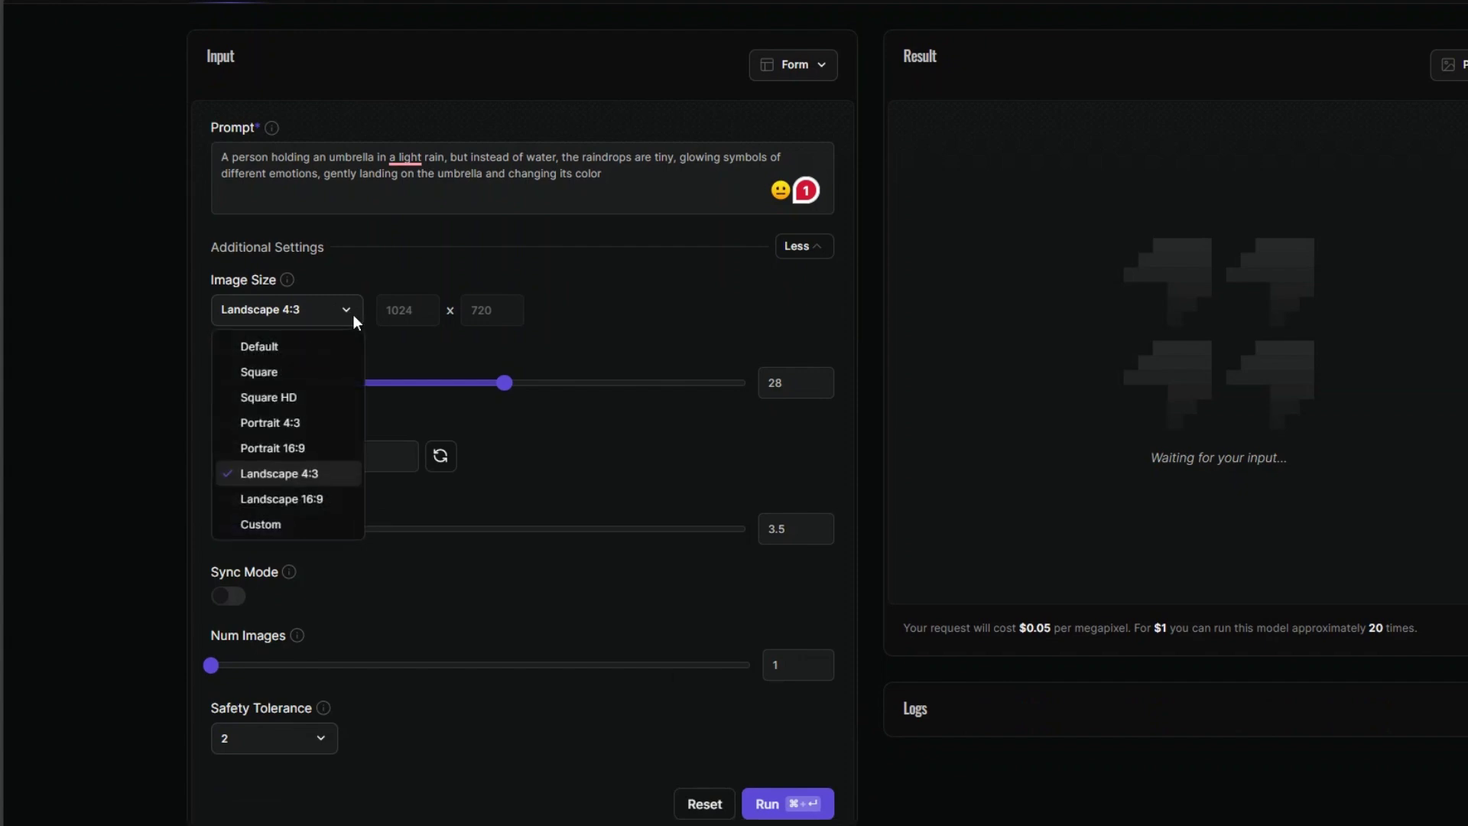
left_click(317, 498)
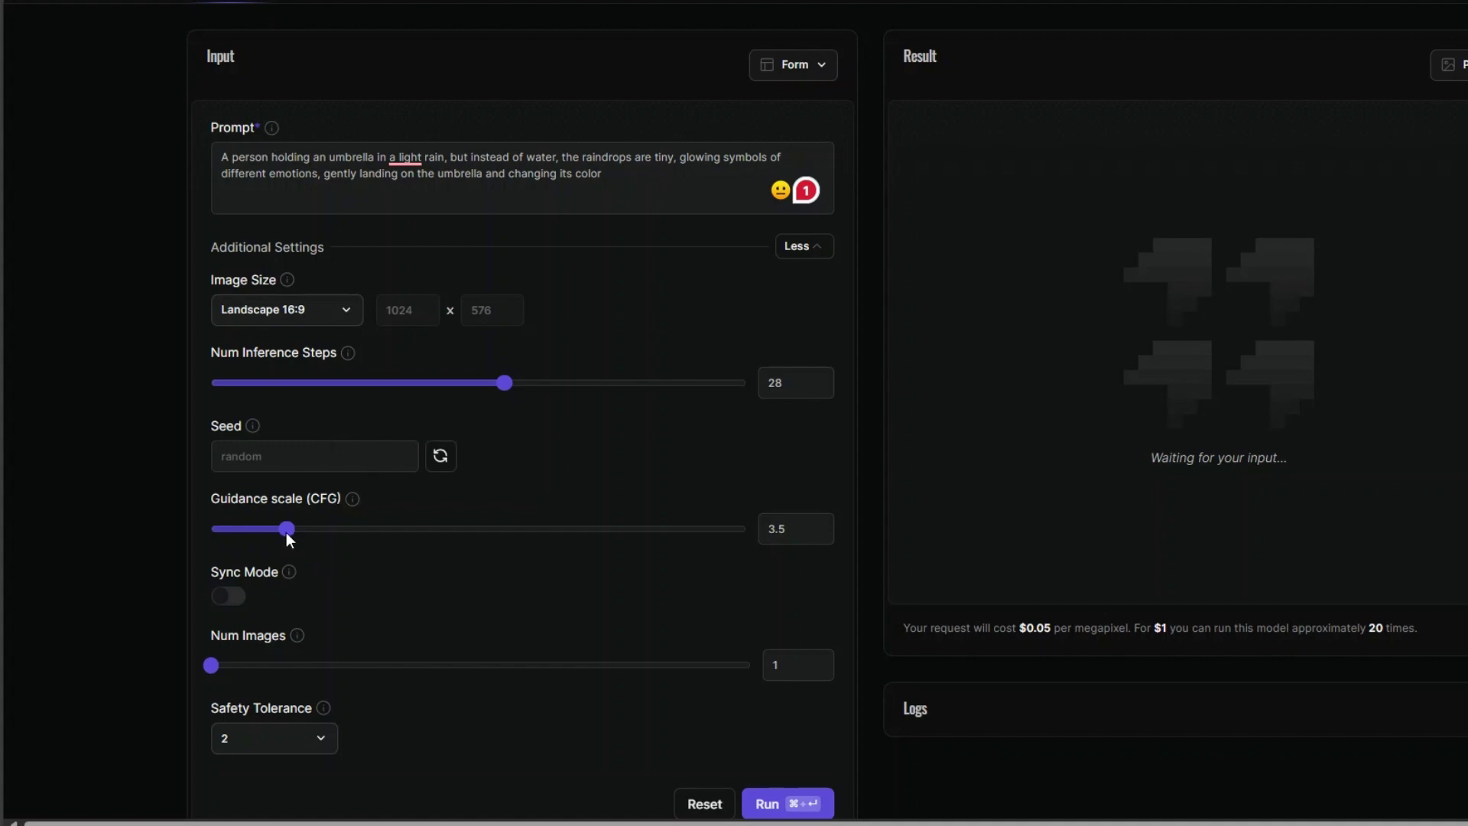
- Set the guidance scale (CFG) to 9.5 and generate the umbrella image
left_click_drag(331, 534, 403, 535)
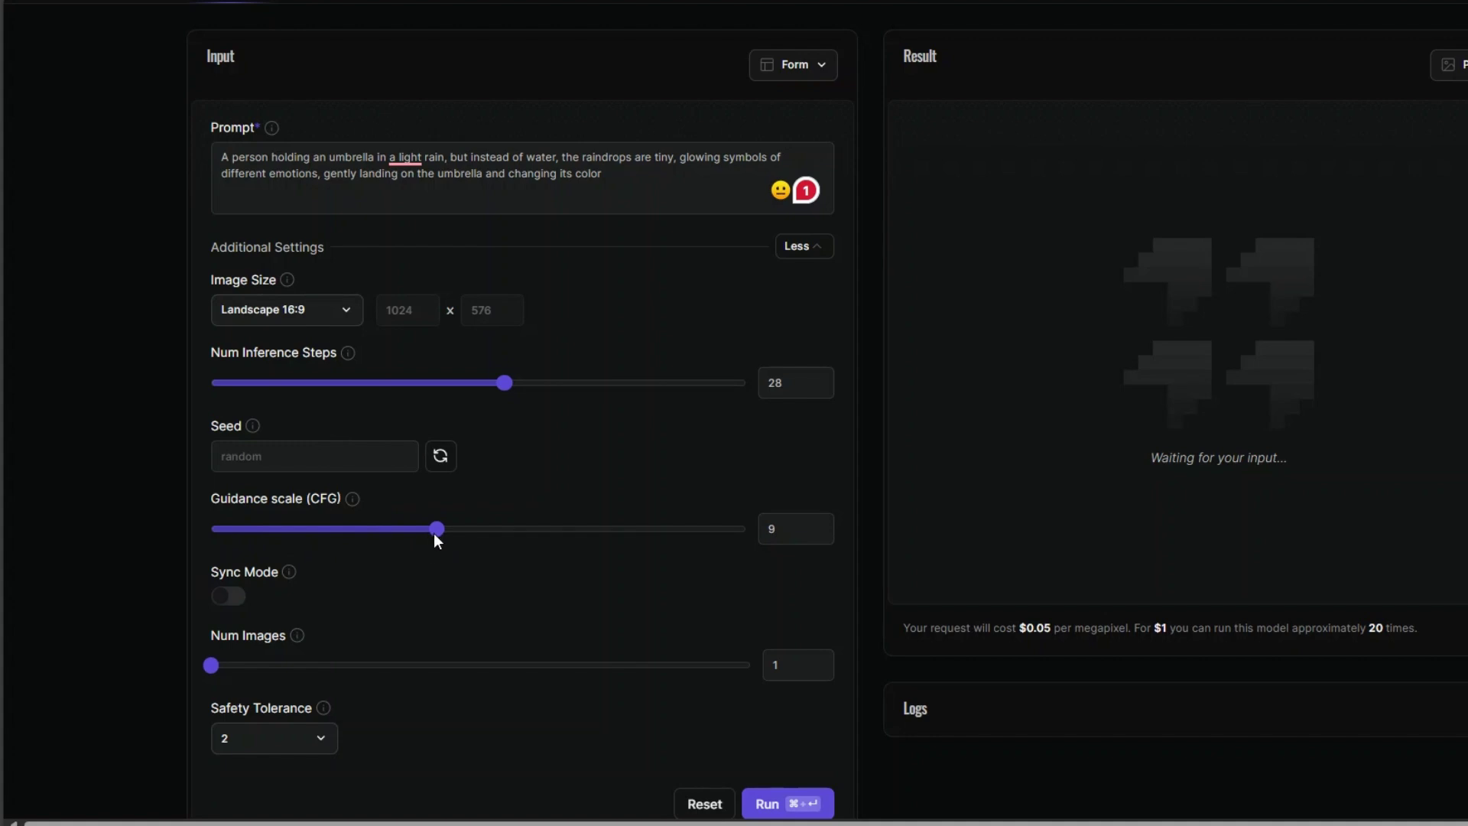
left_click_drag(404, 539, 430, 536)
key("Right")
key("Right")
scroll(773, 780, "down", 5)
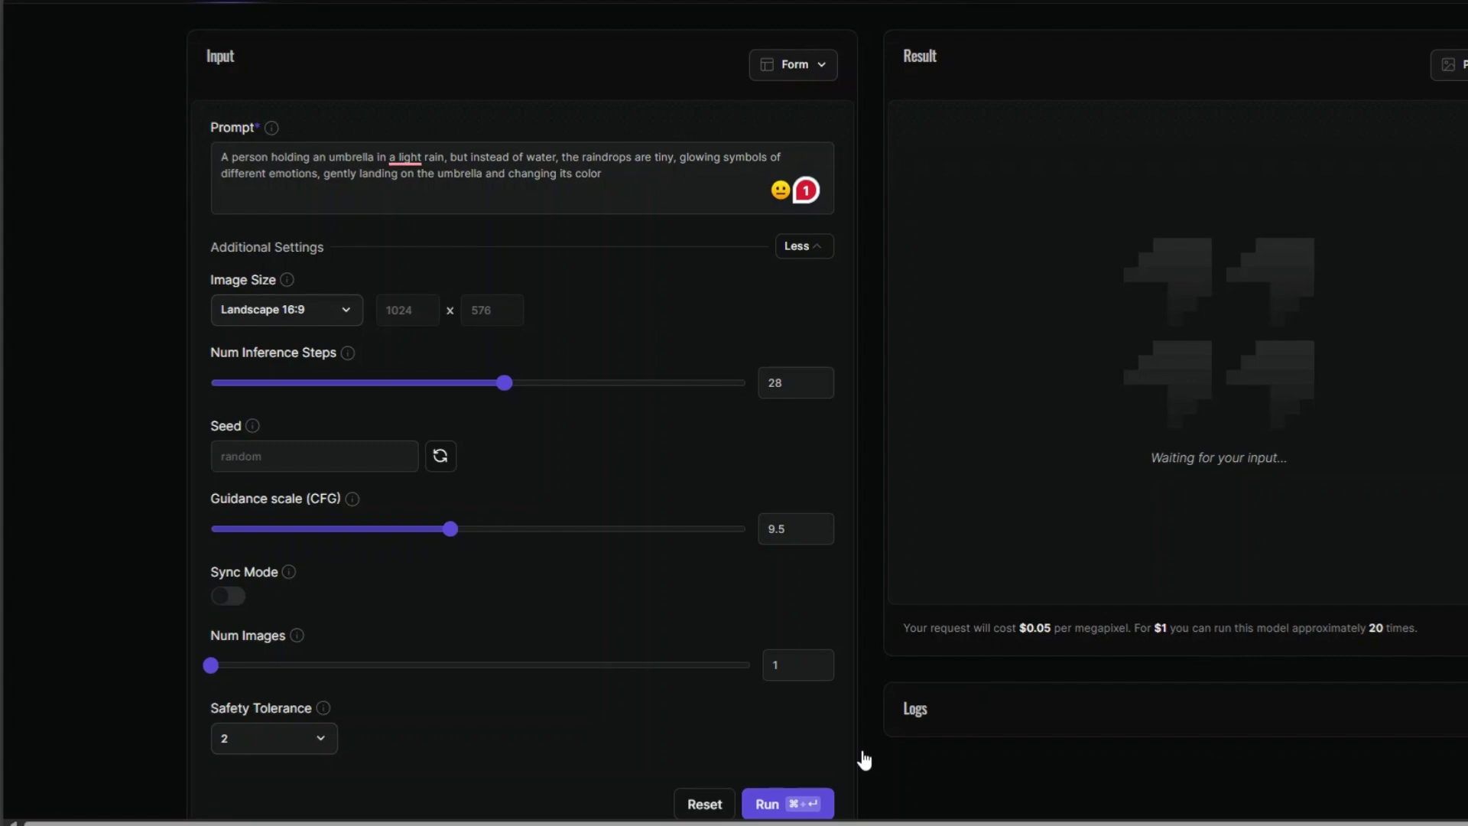
left_click(781, 797)
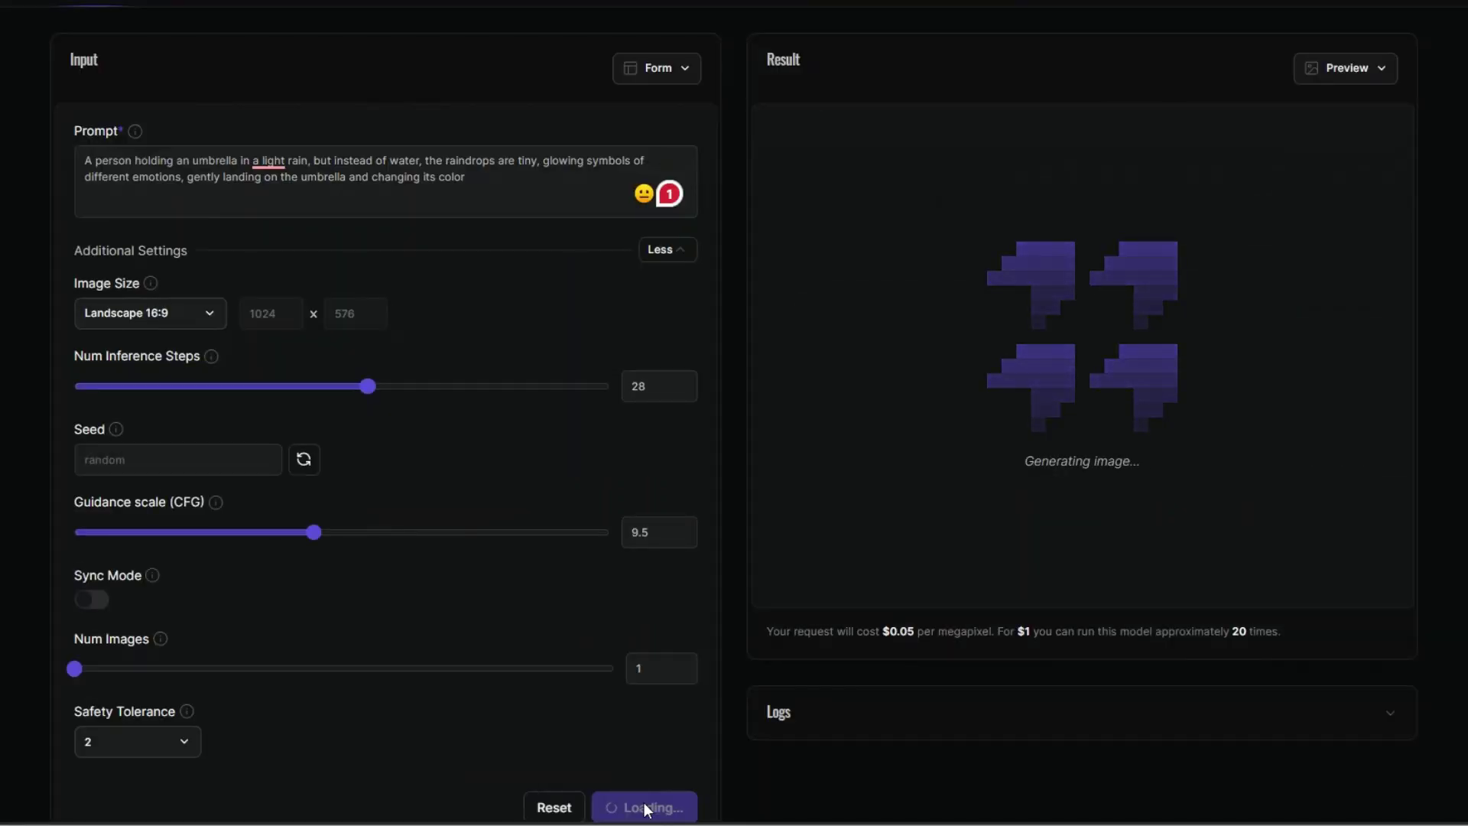
- Examine the generated umbrella image in the result area and open it separately
scroll(1181, 710, "up", 3)
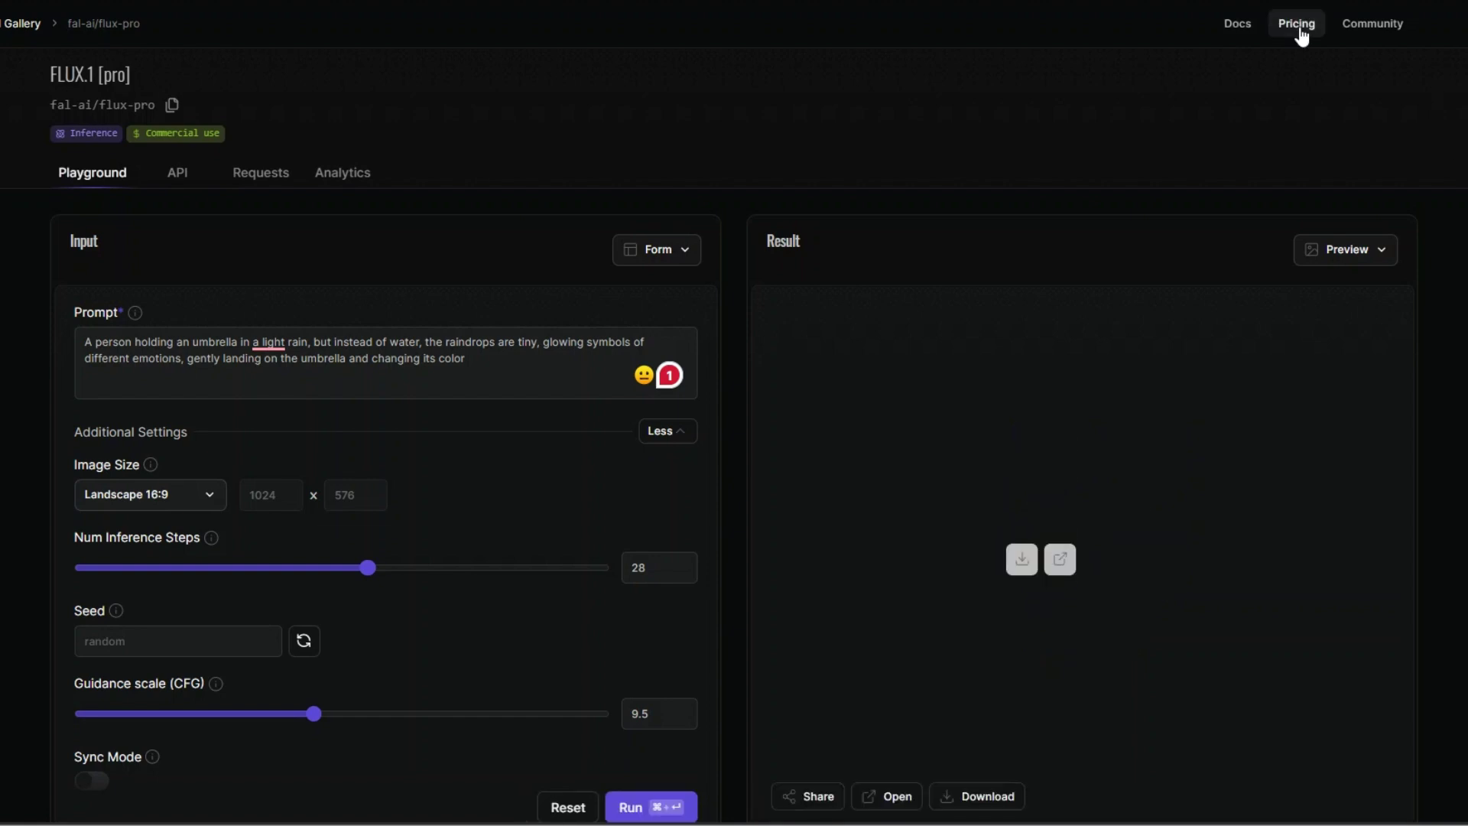
scroll(1177, 545, "down", 4)
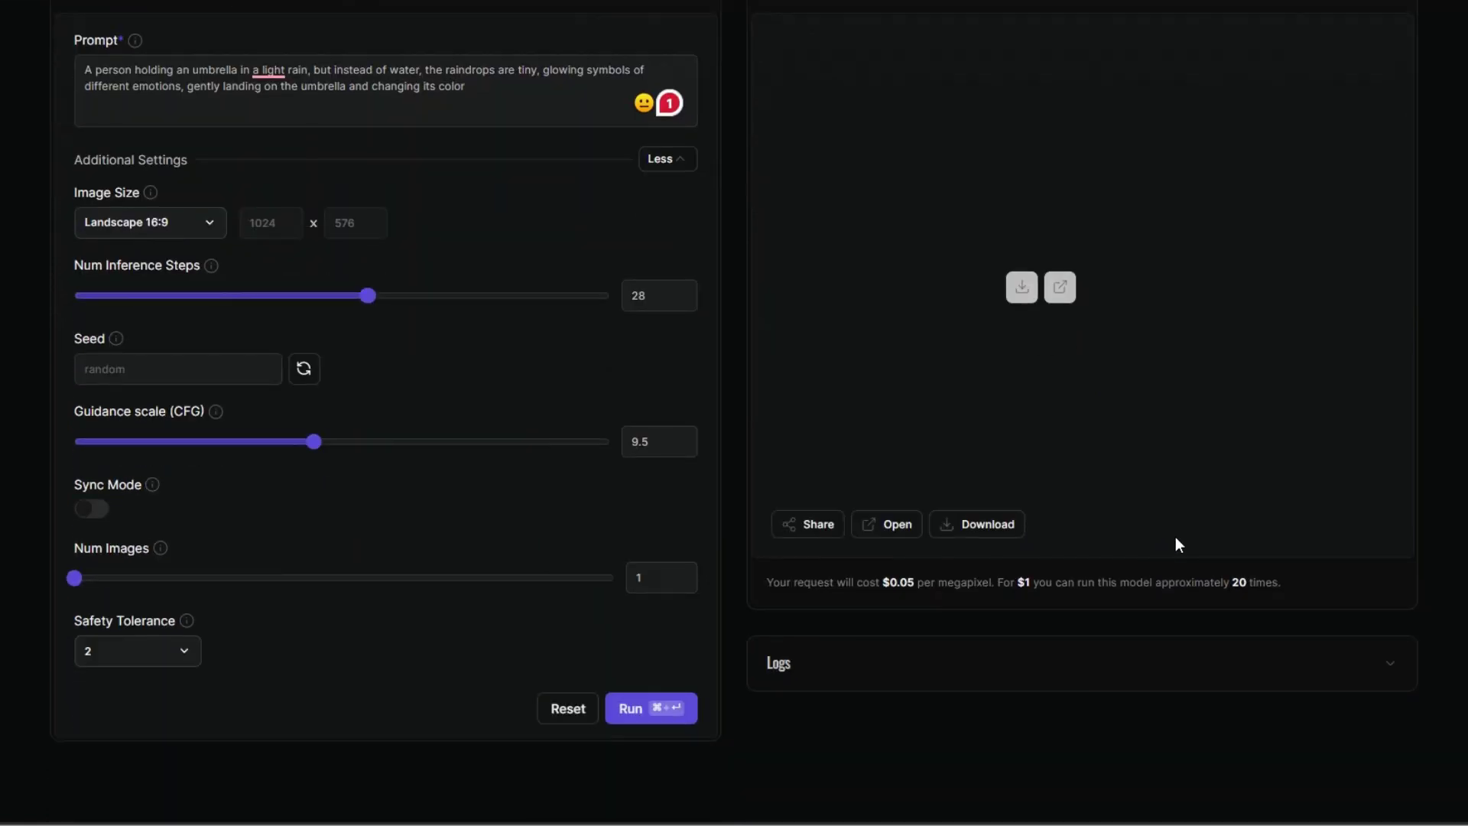
scroll(1175, 539, "up", 4)
scroll(1172, 528, "down", 1)
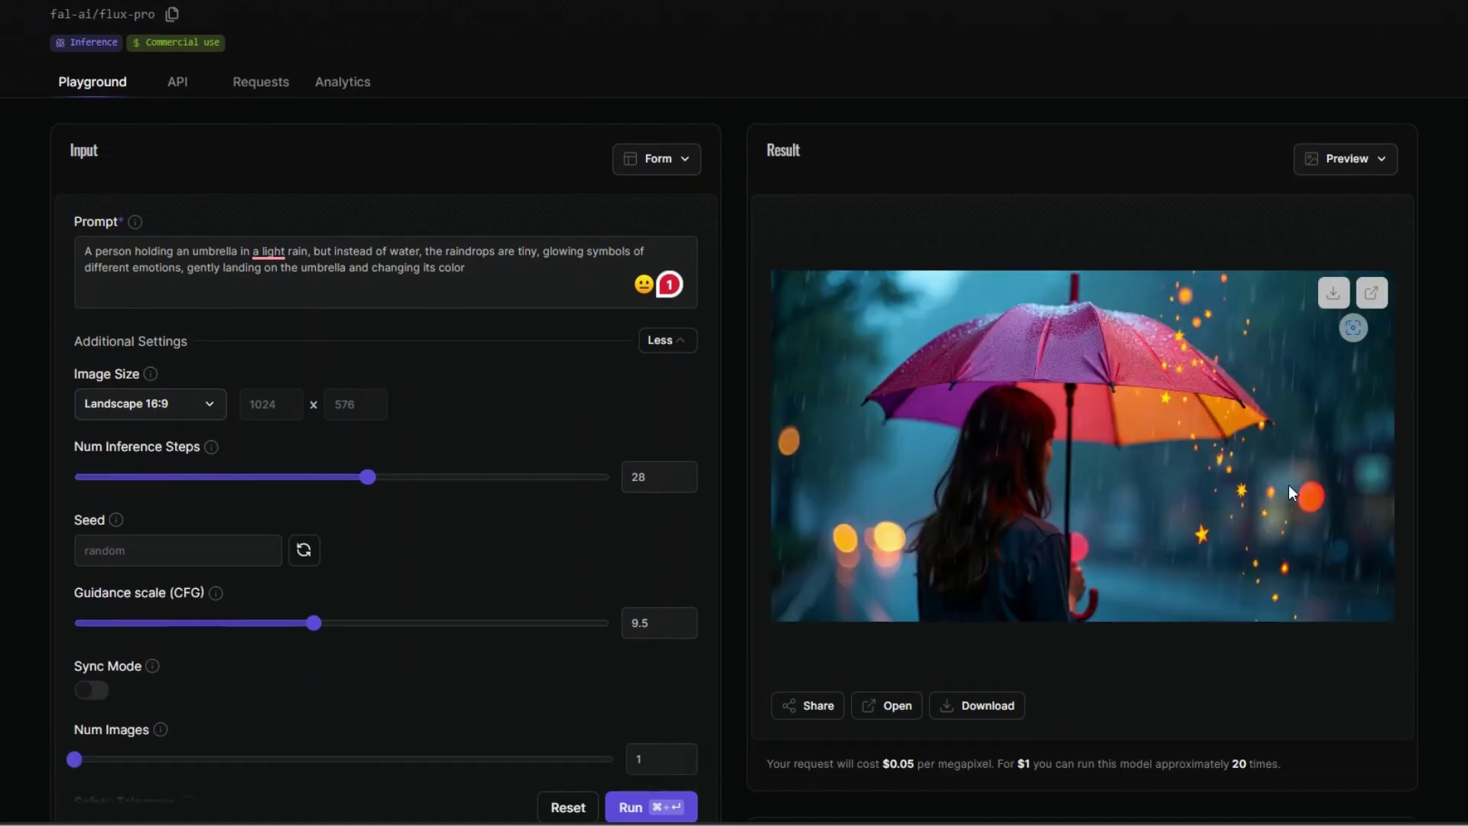
scroll(1044, 596, "down", 2)
scroll(1052, 551, "up", 2)
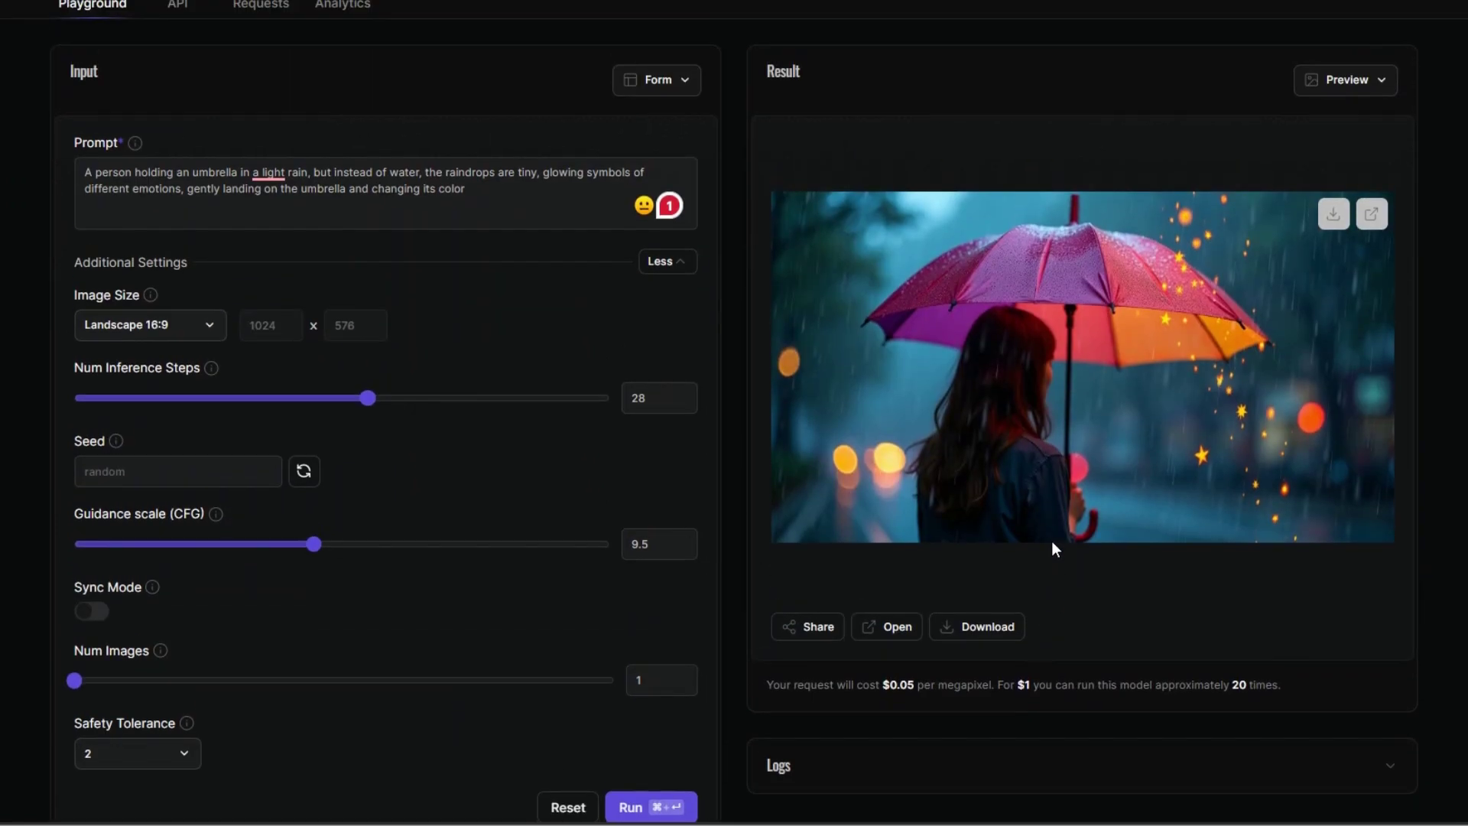
mouse_move(1015, 437)
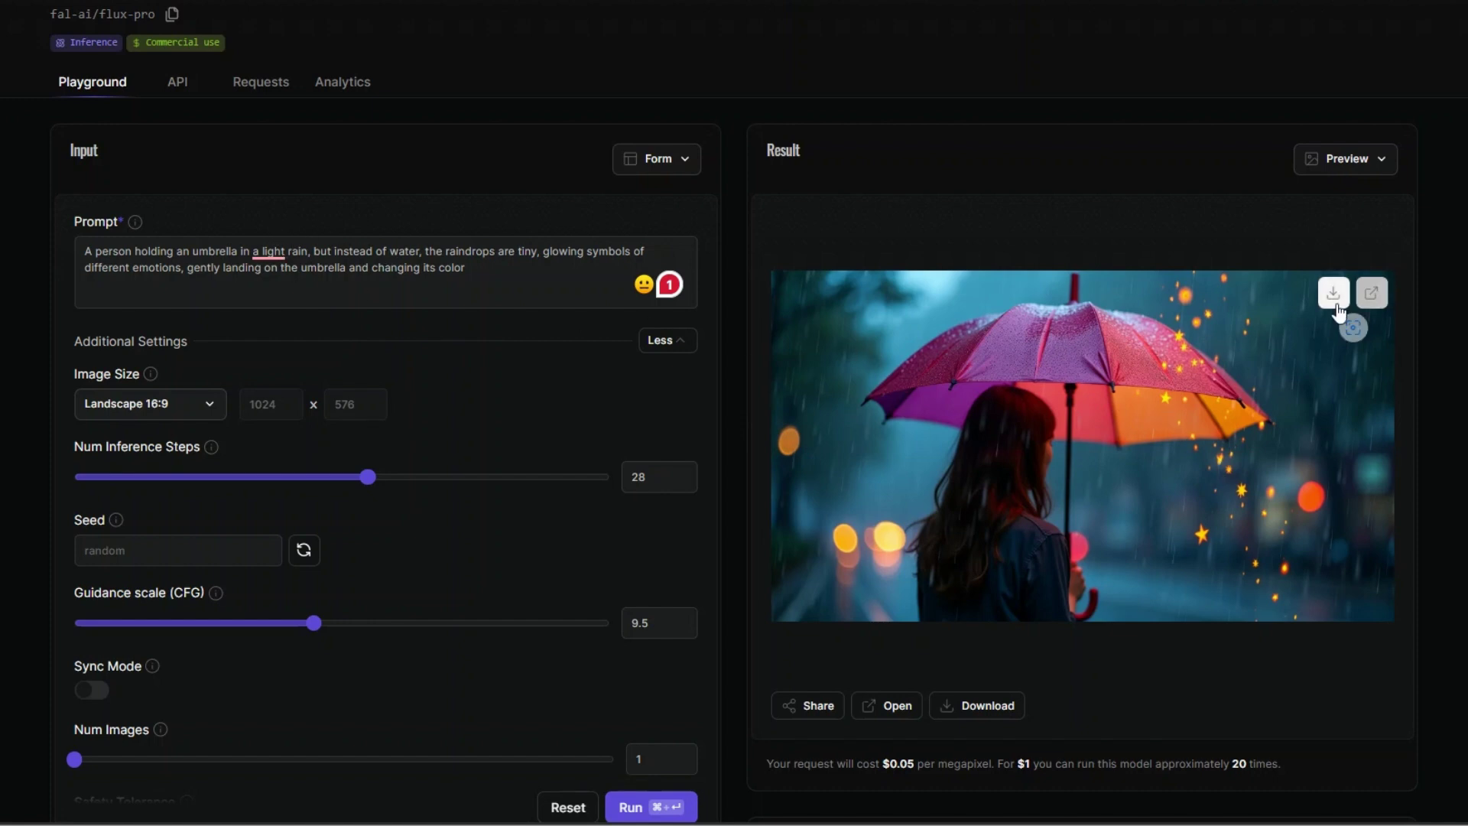
left_click(1369, 294)
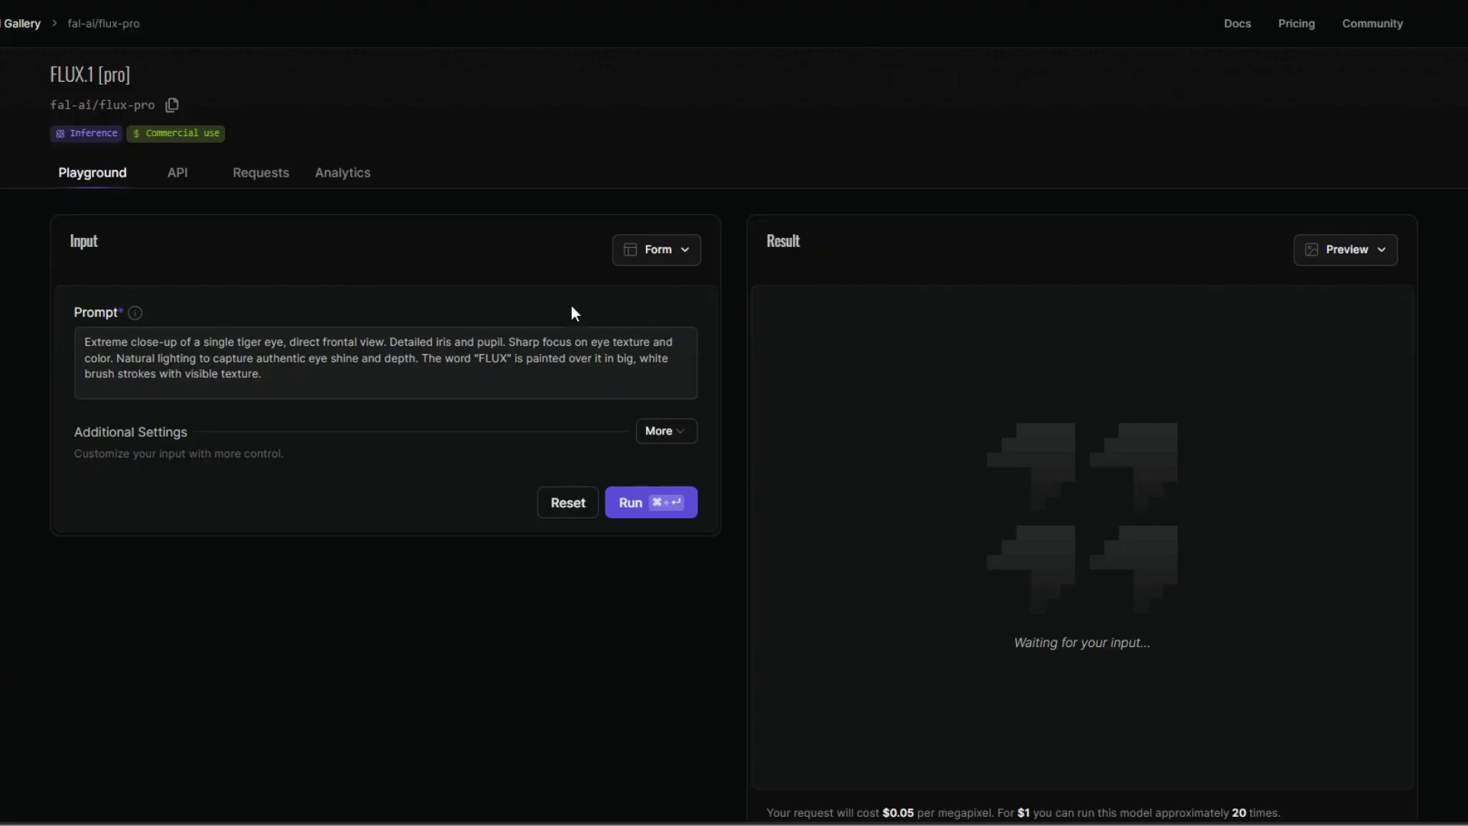
left_click(685, 254)
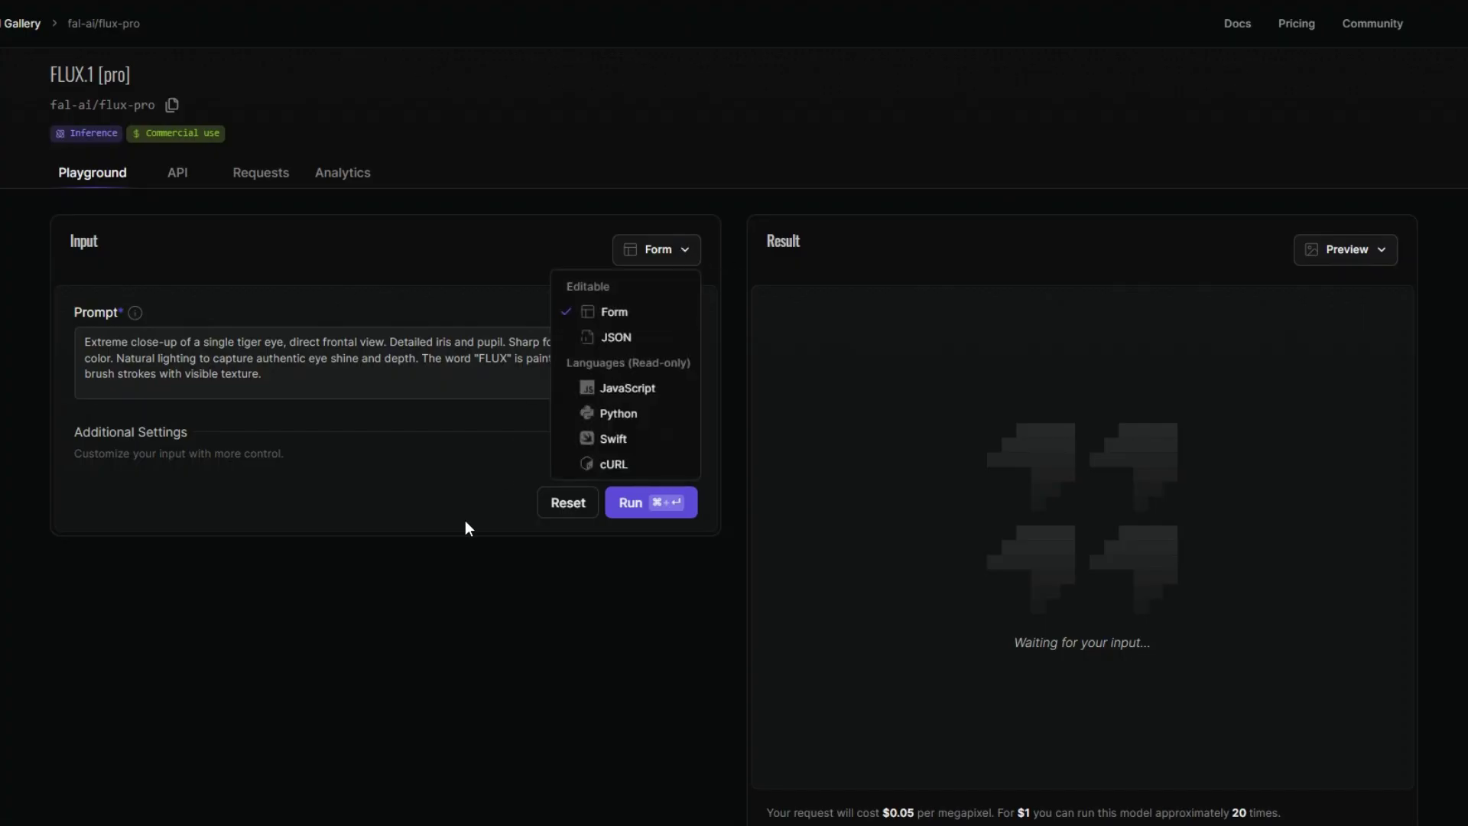
key("Escape")
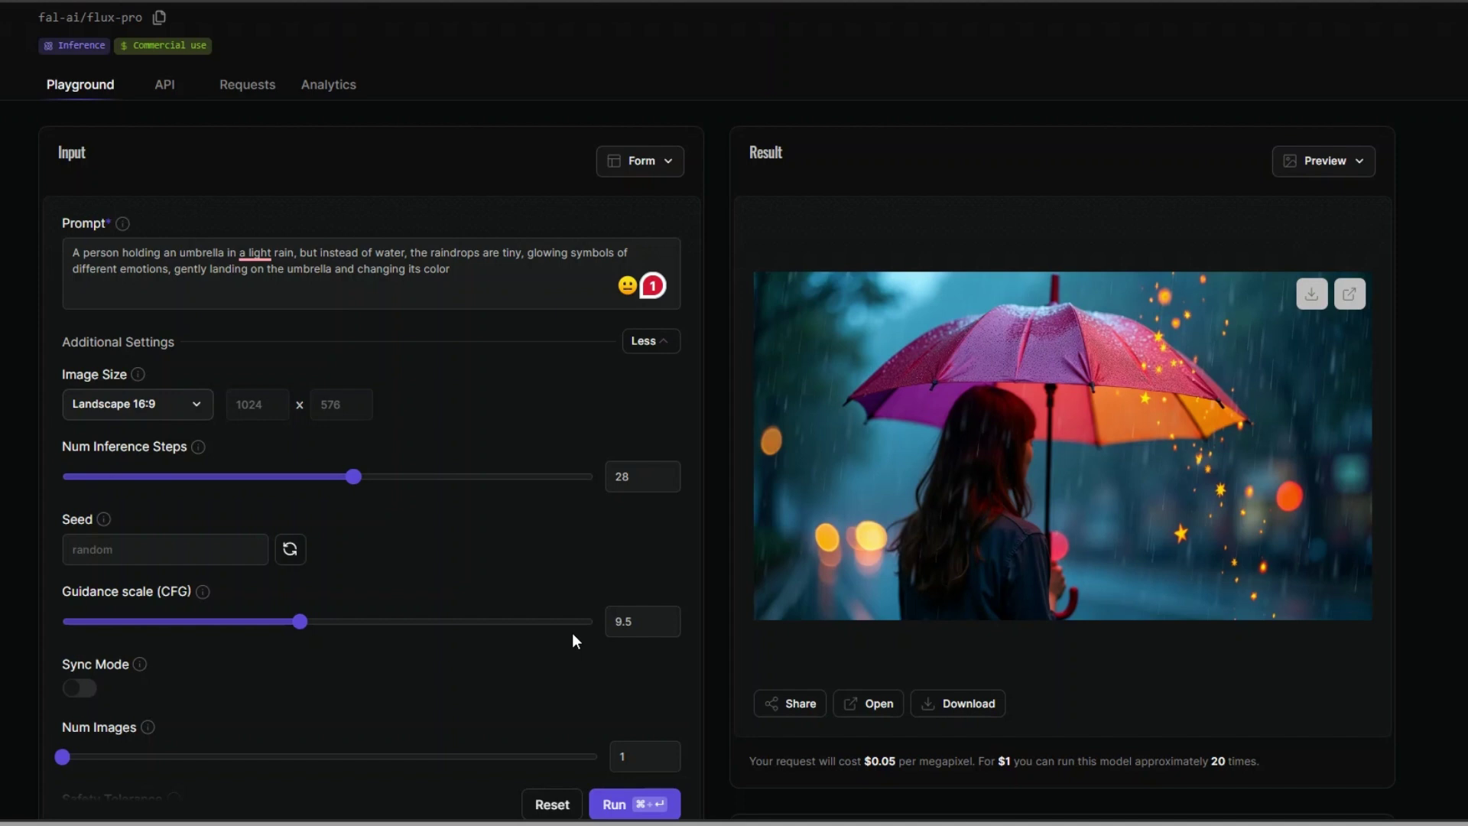
- Replace the umbrella prompt with the copied description of a dimly lit, foggy train platform with a lone passenger and generate the image
scroll(145, 302, "down", 1)
left_click(164, 166)
key("ctrl+a")
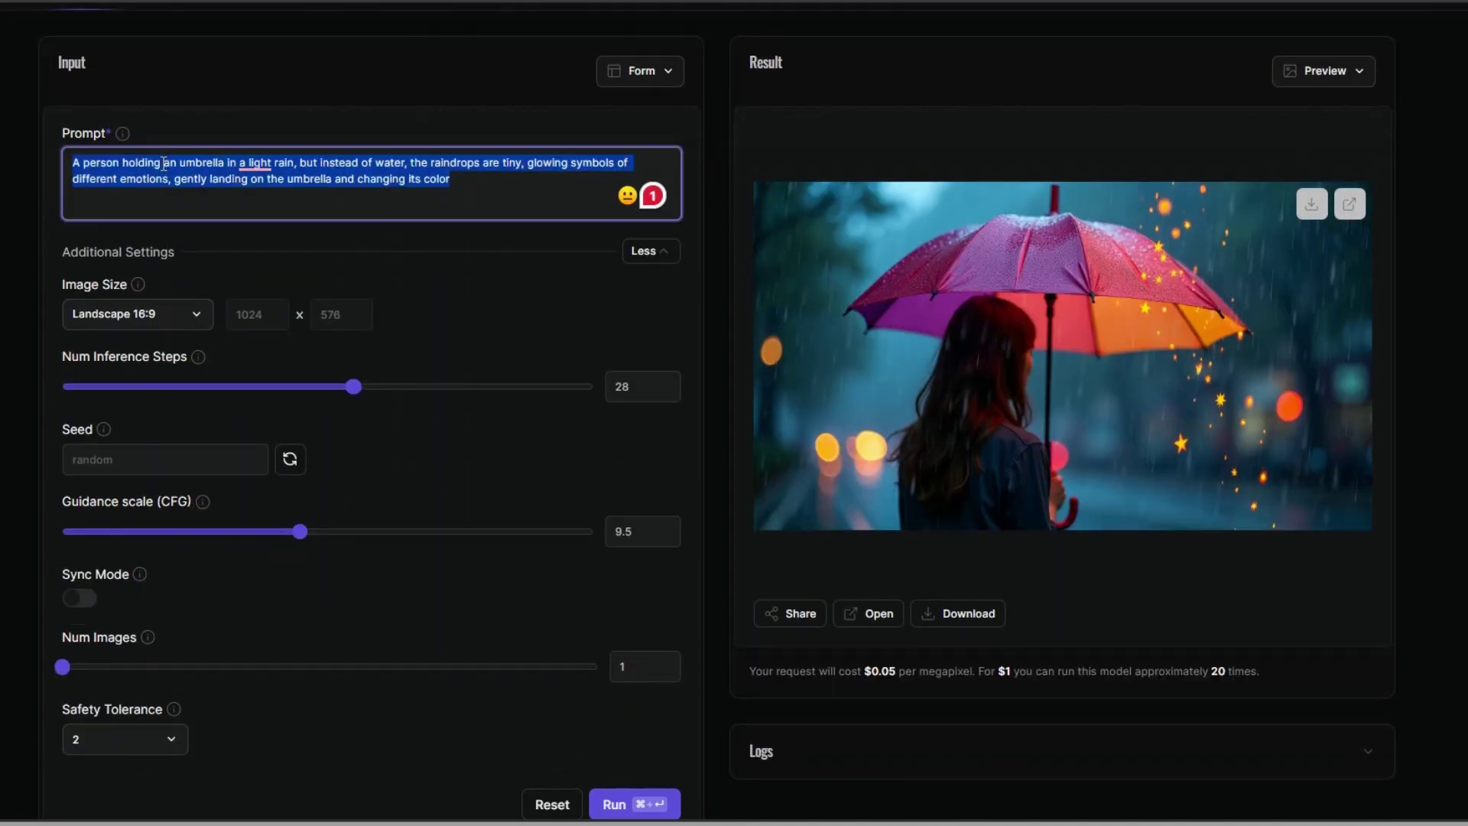
key("ctrl+v")
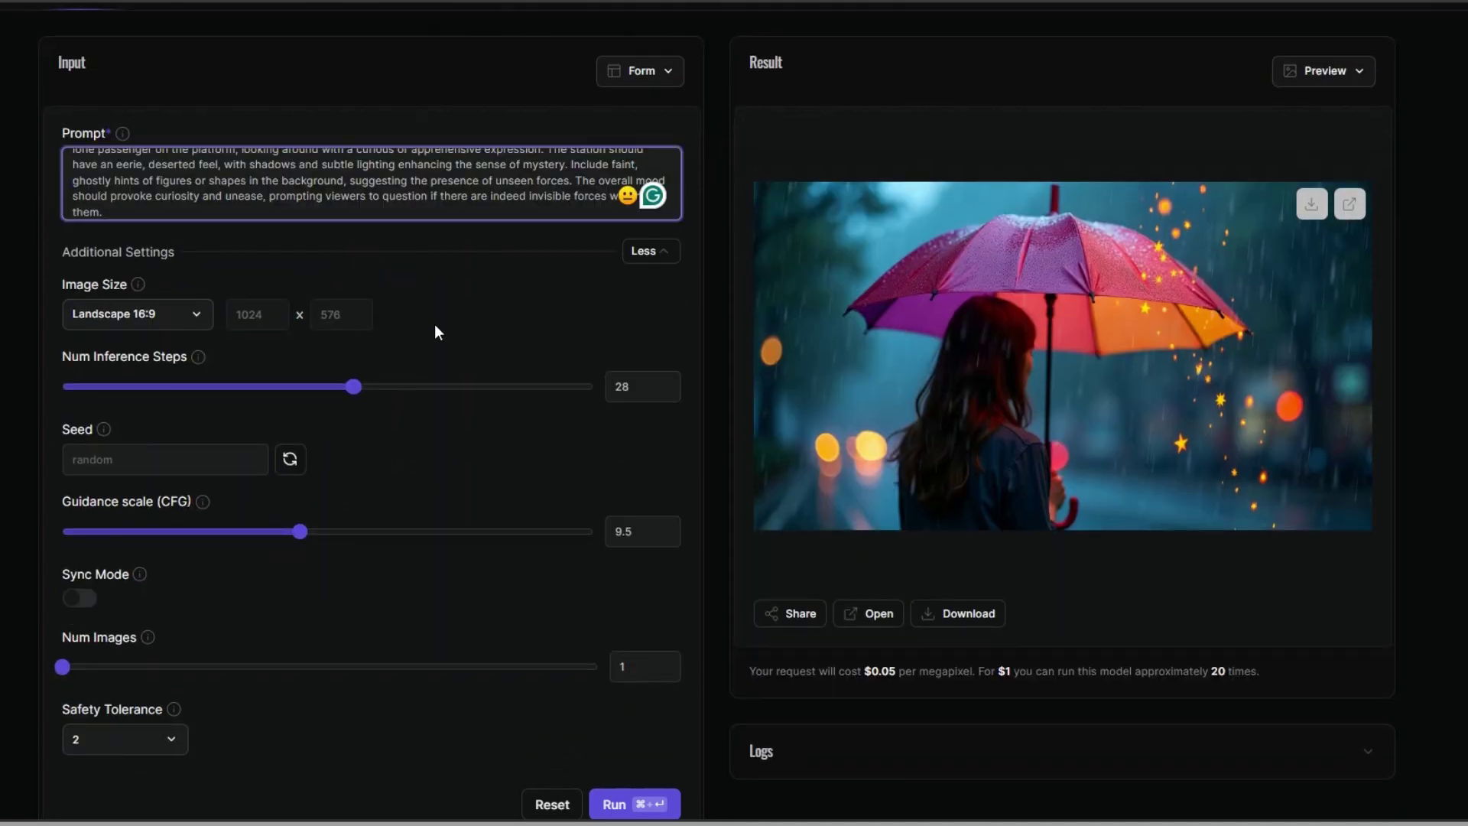
scroll(436, 328, "up", 2)
scroll(417, 355, "up", 2)
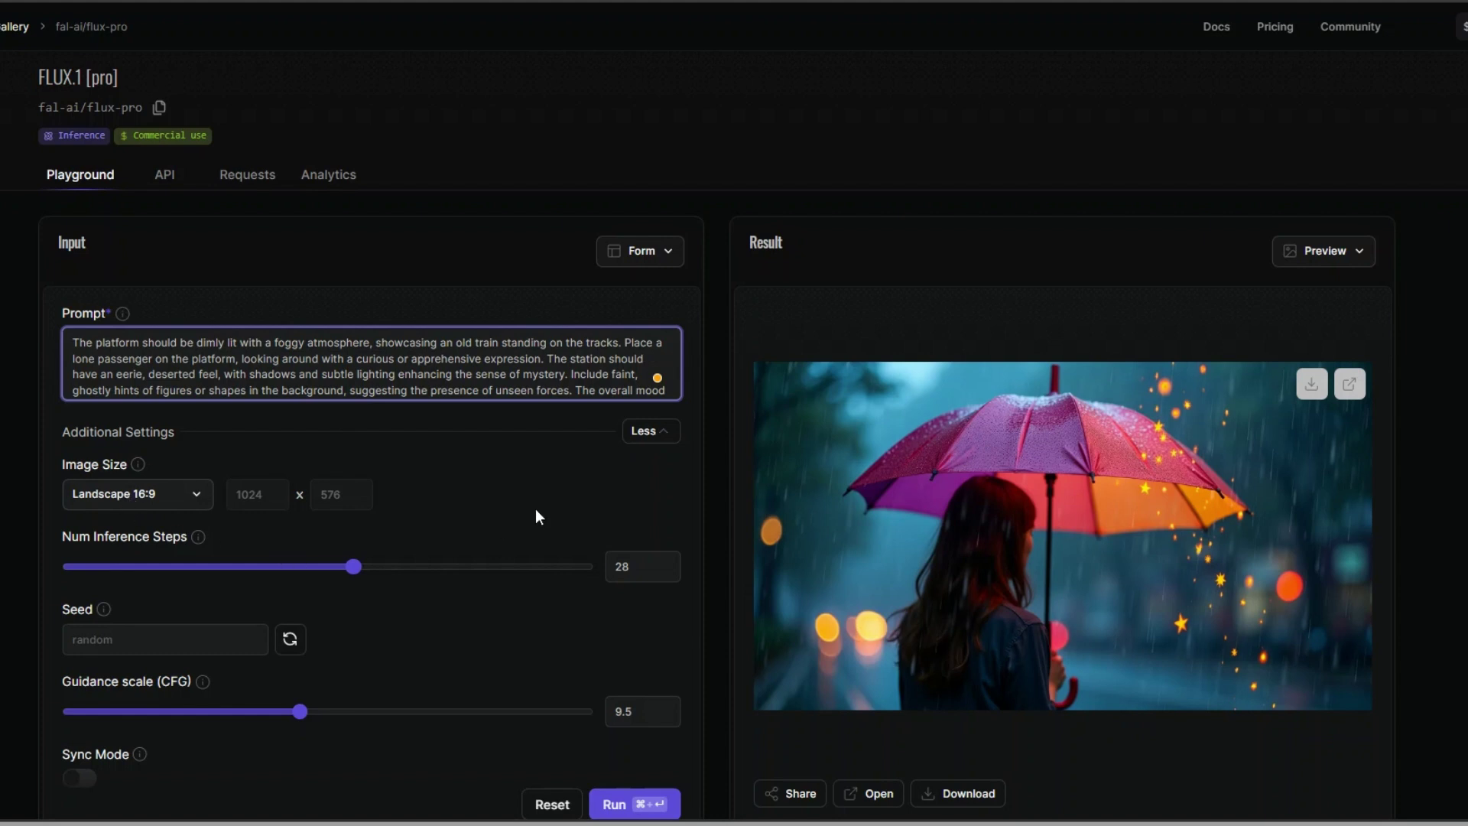
left_click(617, 806)
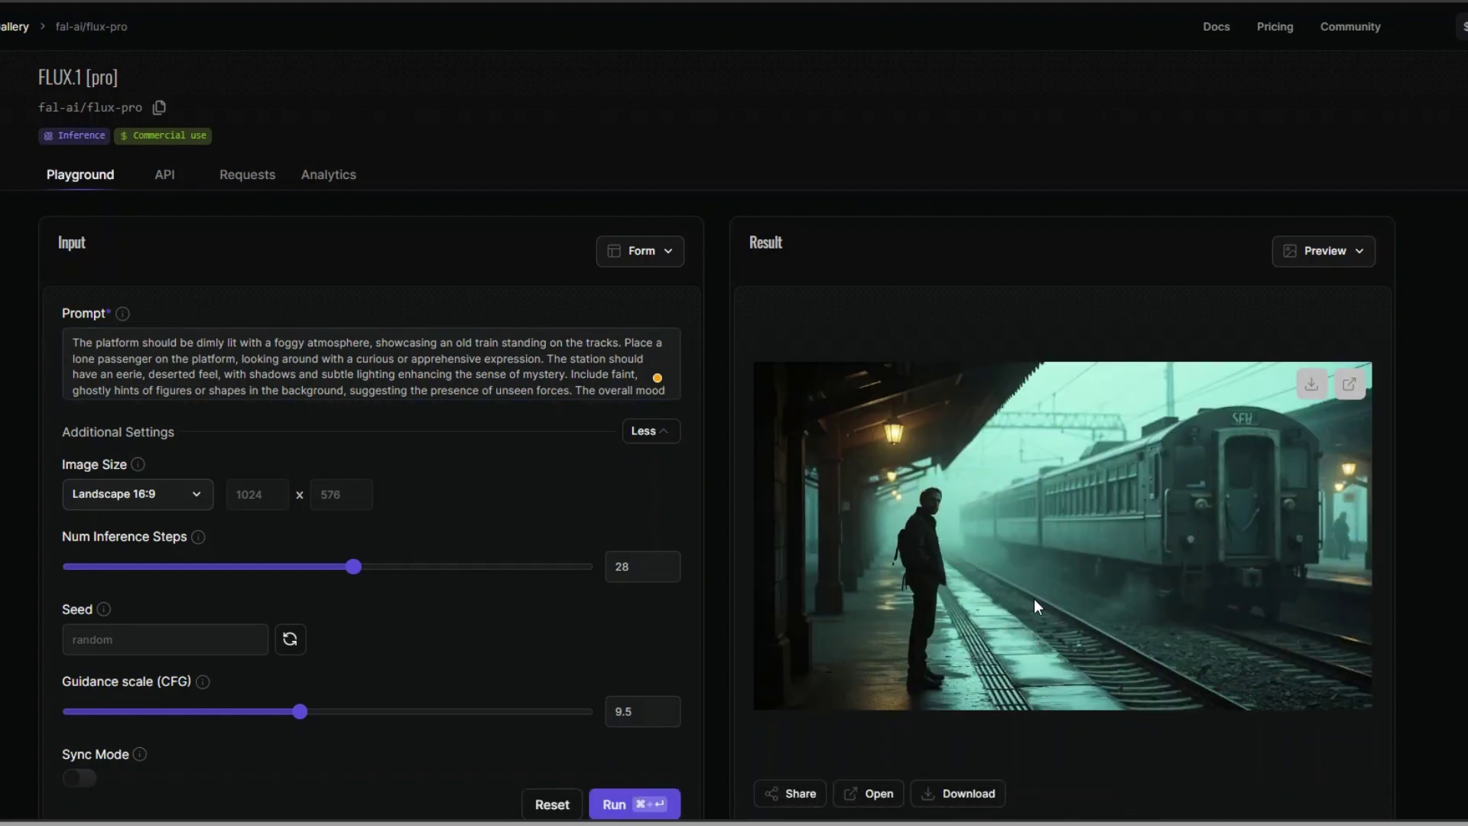
- View the generated train platform image enlarged and close it
left_click(1035, 592)
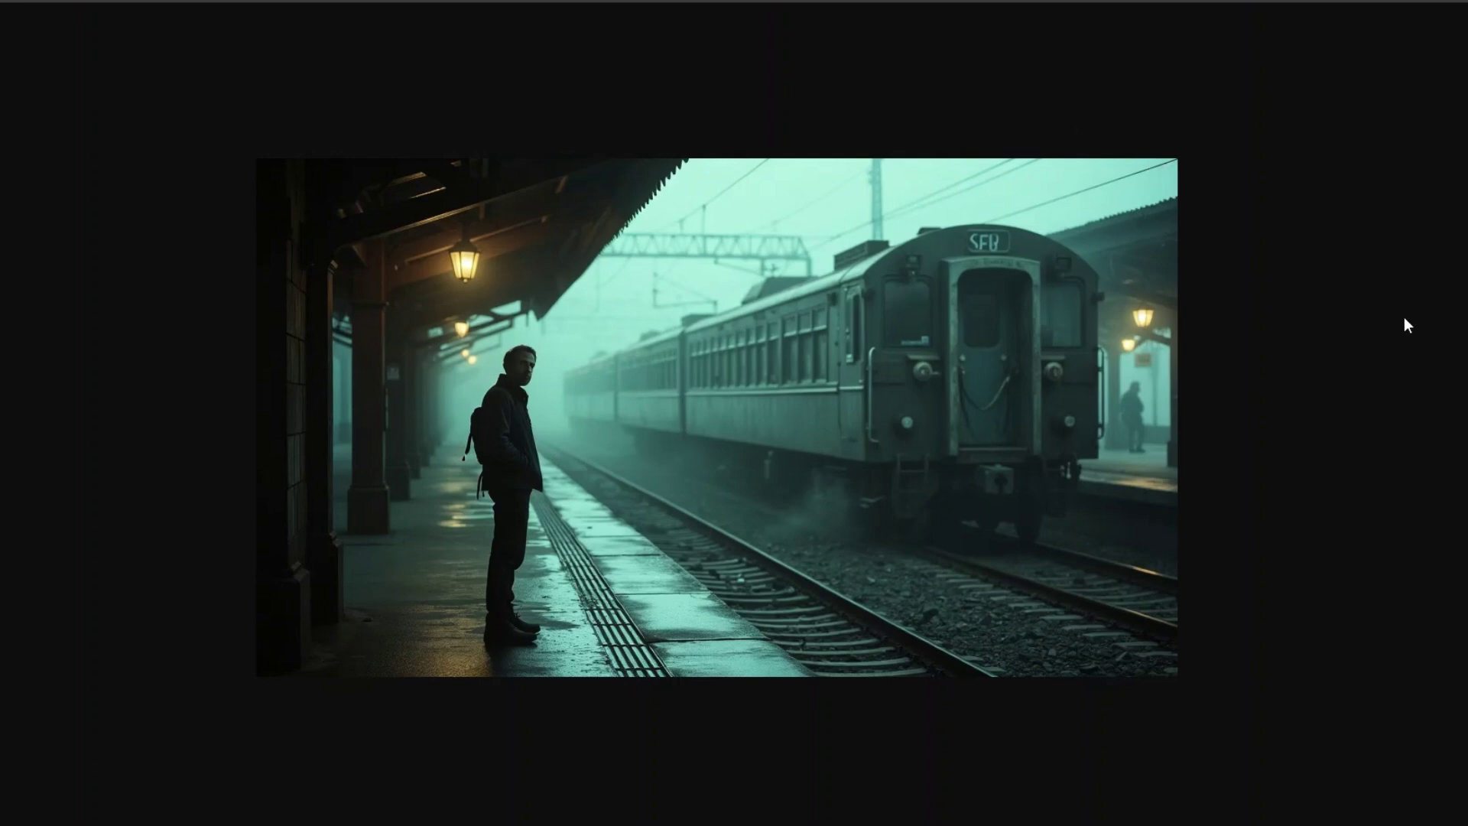
key("Escape")
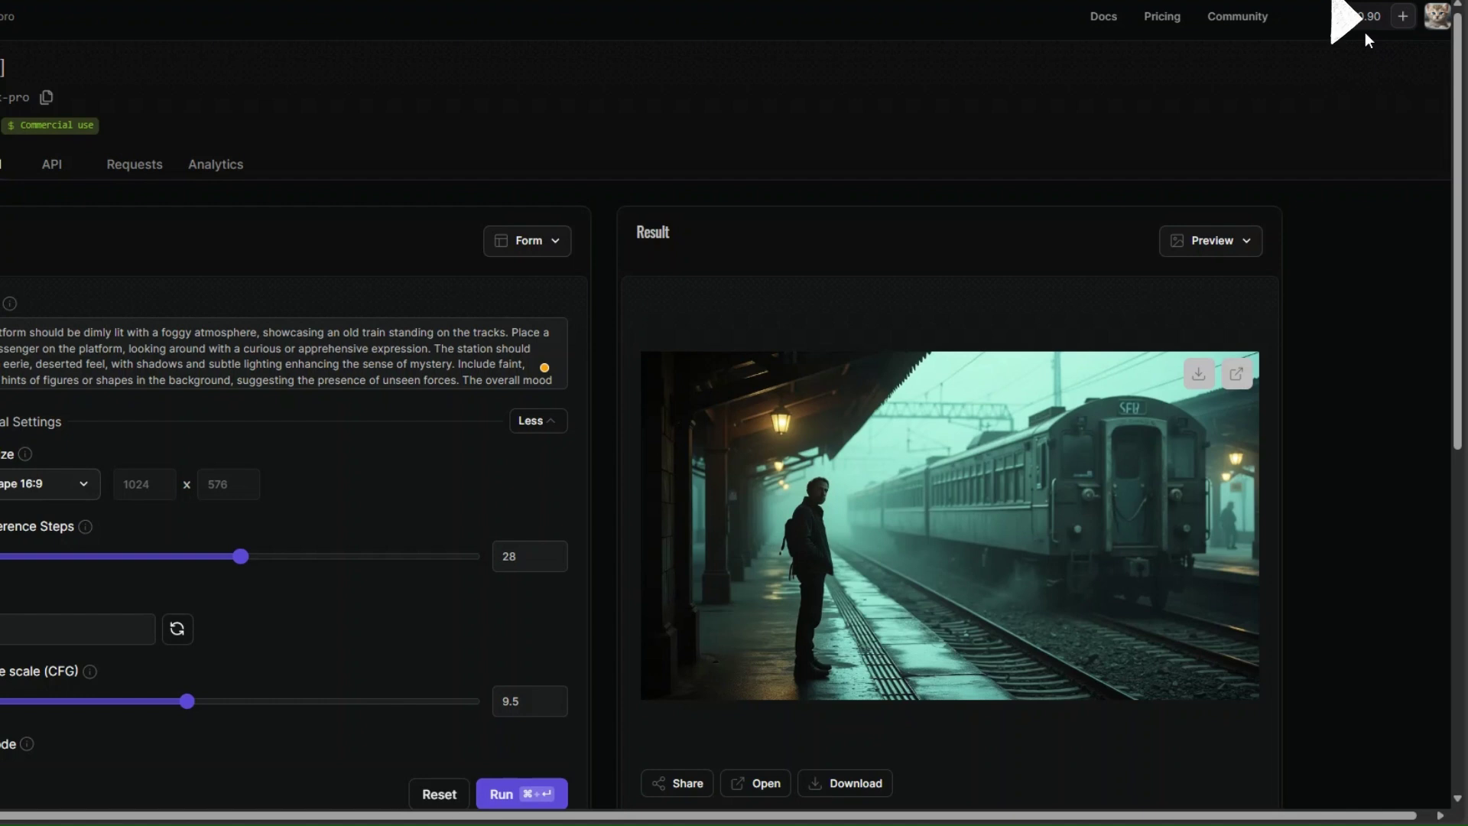
- Open FLUX.1 [dev] on fal from the Black Forest Labs page and check which model variants it offers
scroll(1116, 527, "down", 2)
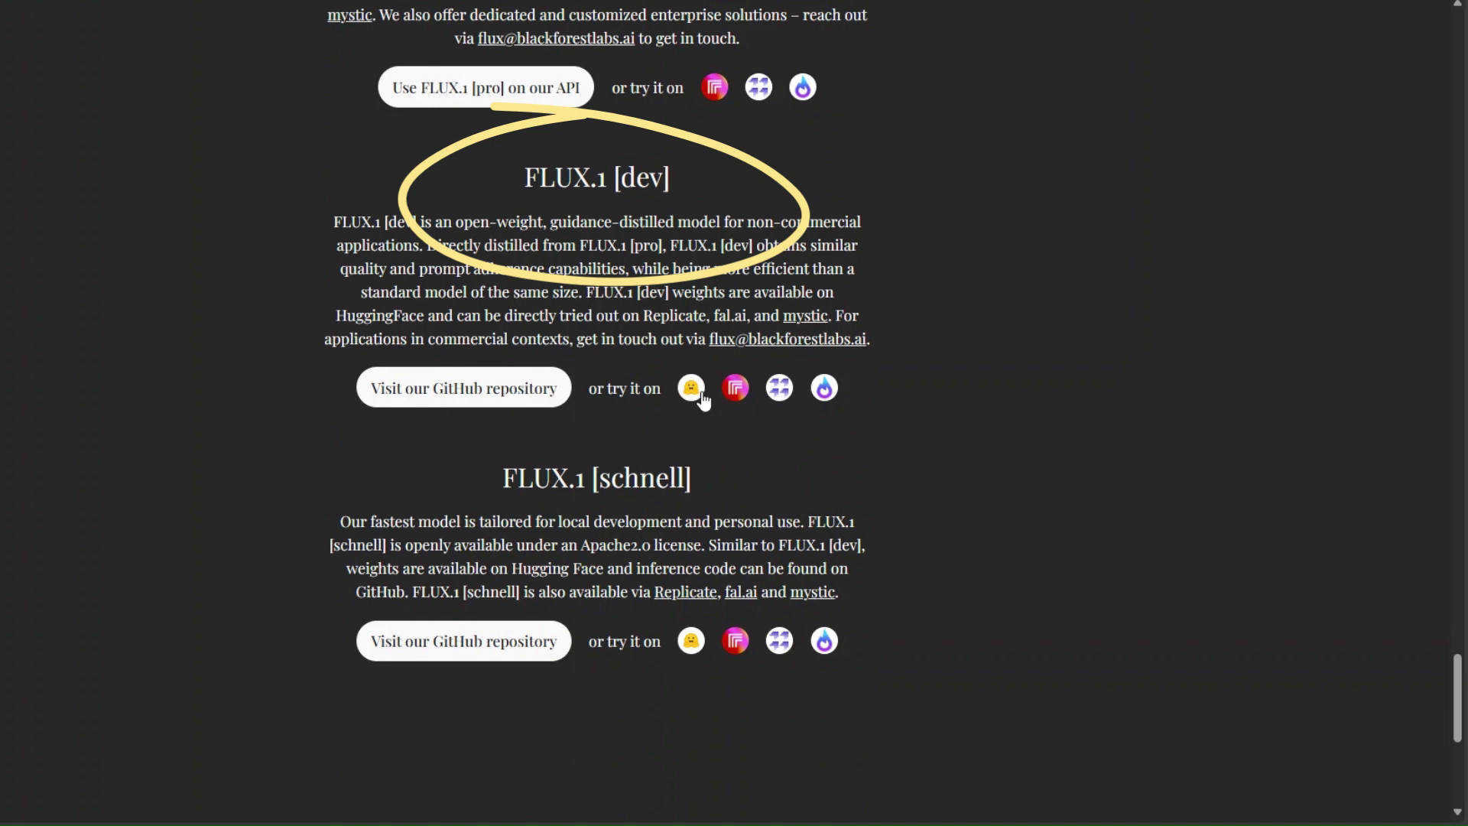
left_click(781, 388)
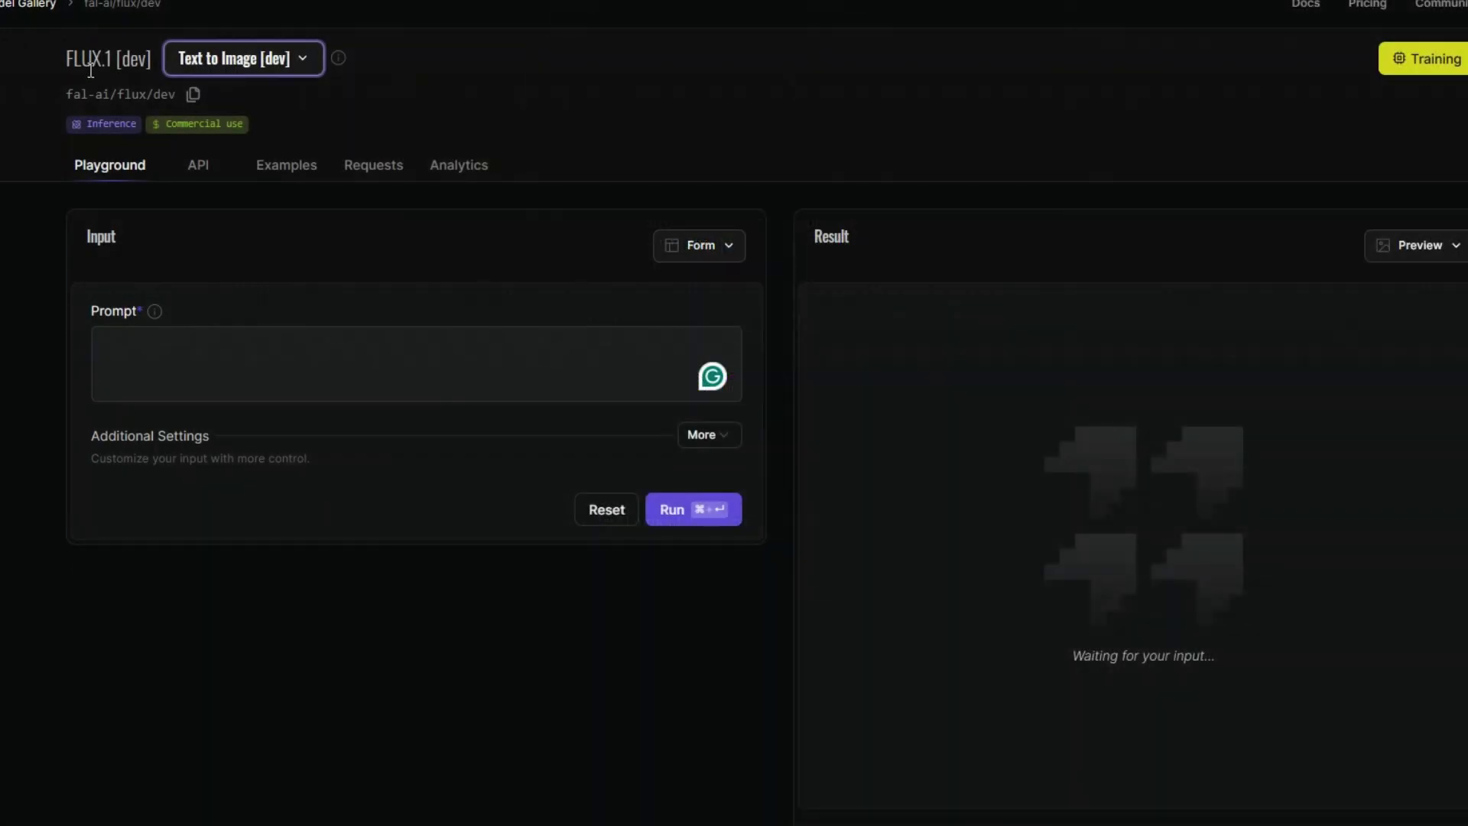
left_click(308, 65)
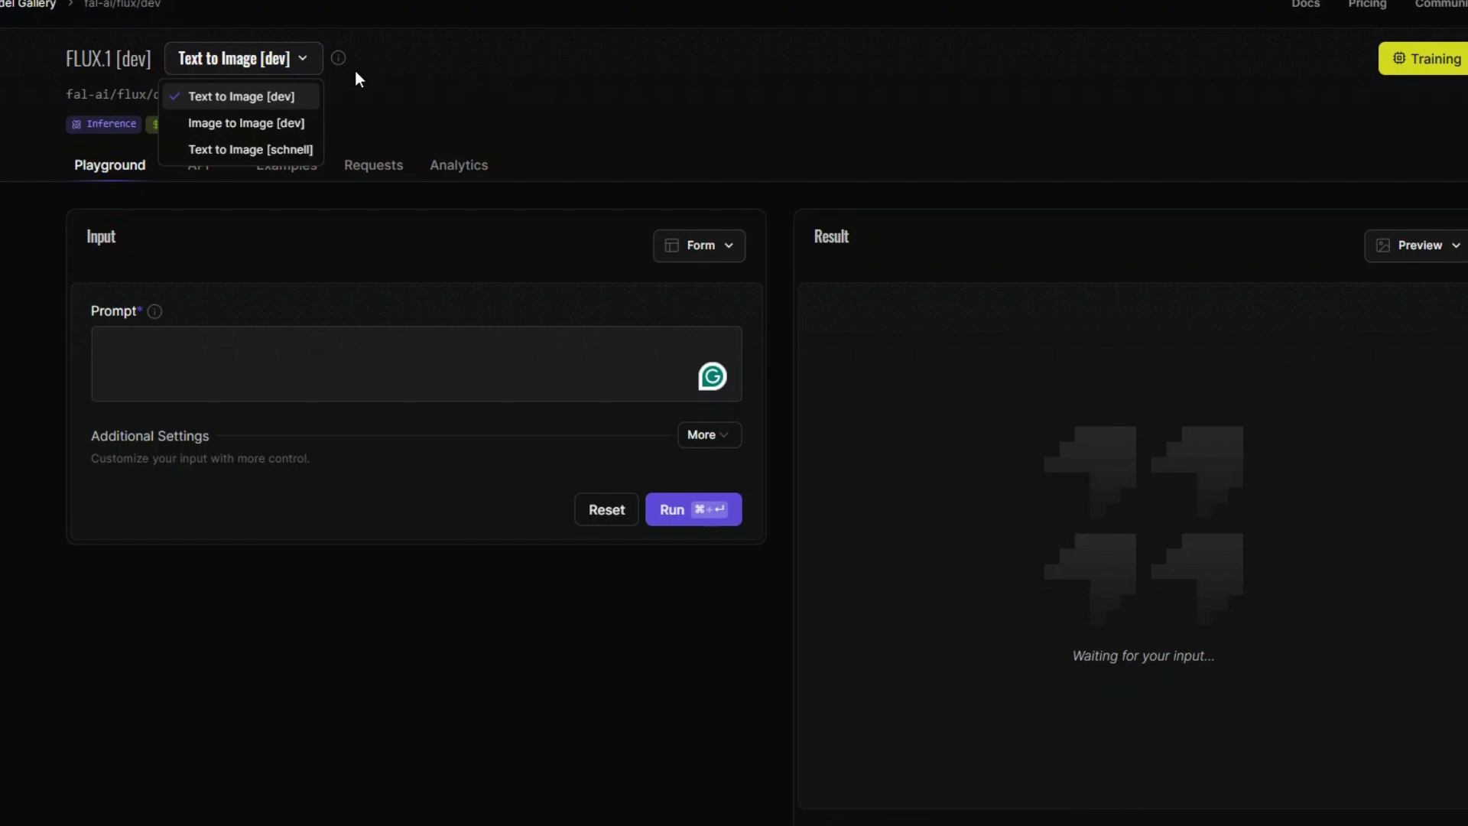
left_click(633, 109)
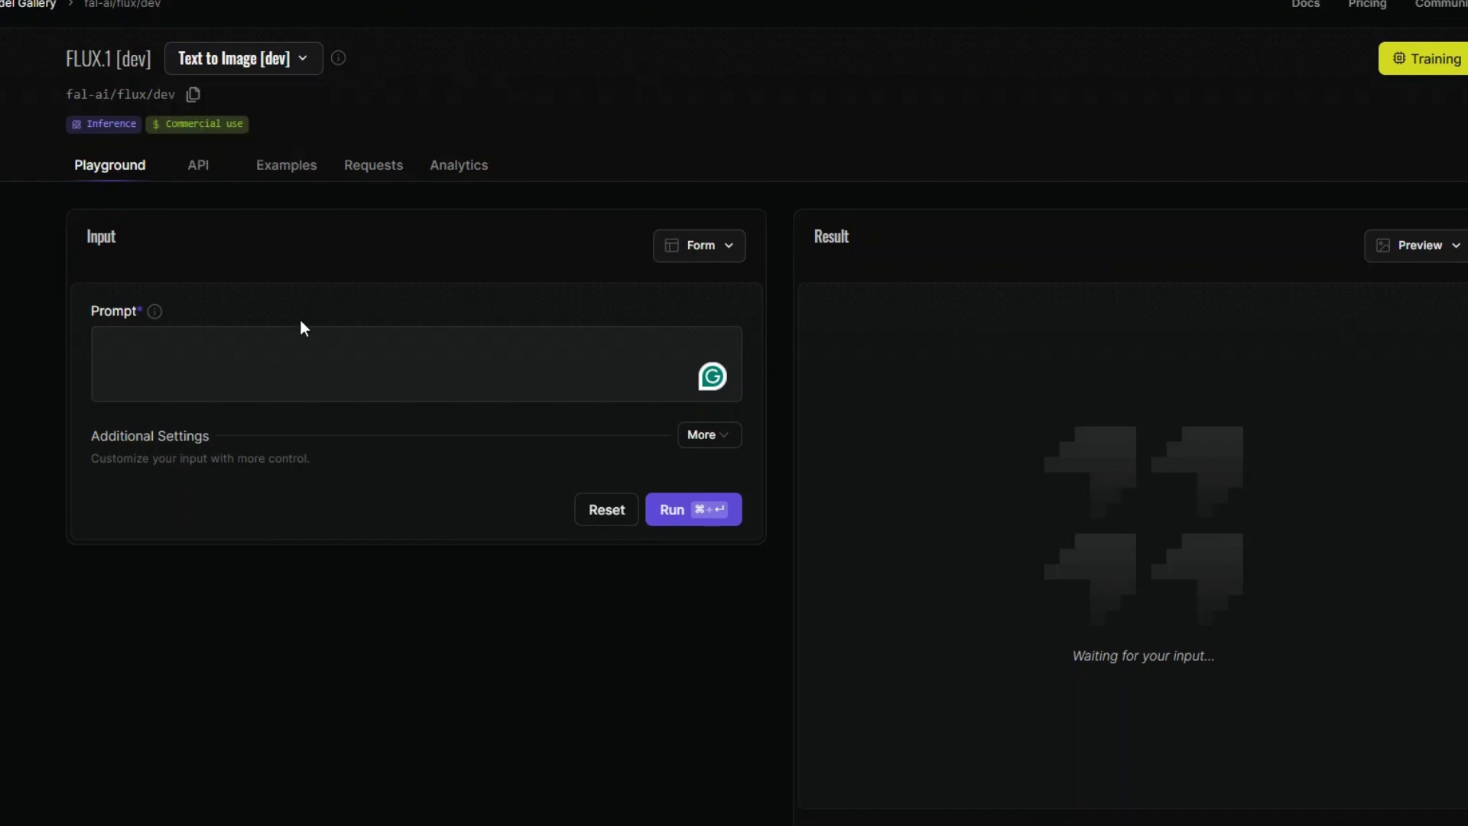
- Paste the copied prompt describing a Monogatari-style anime scene in a modern high-rise office at late afternoon
left_click(220, 344)
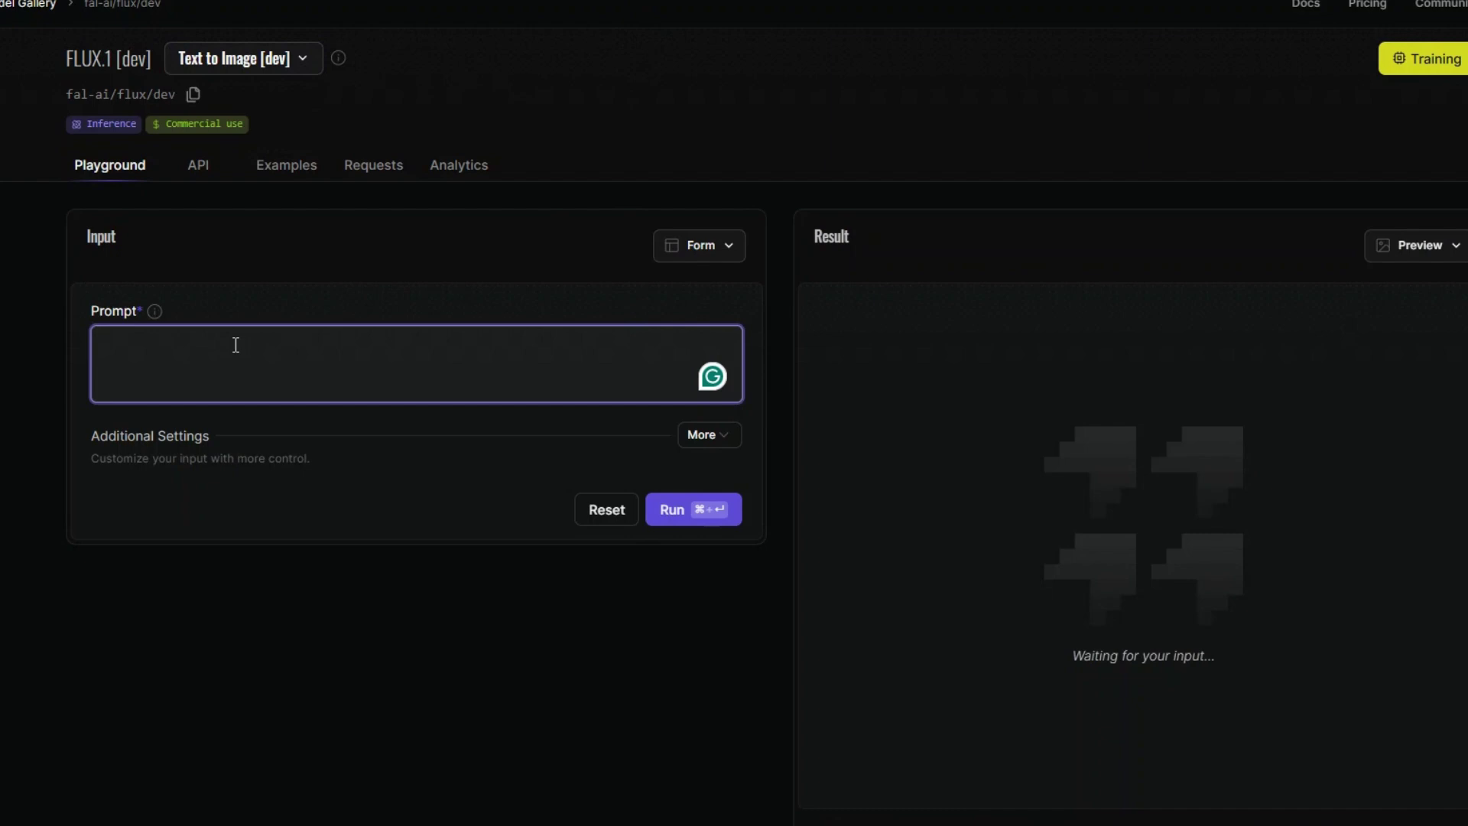
key("super+v")
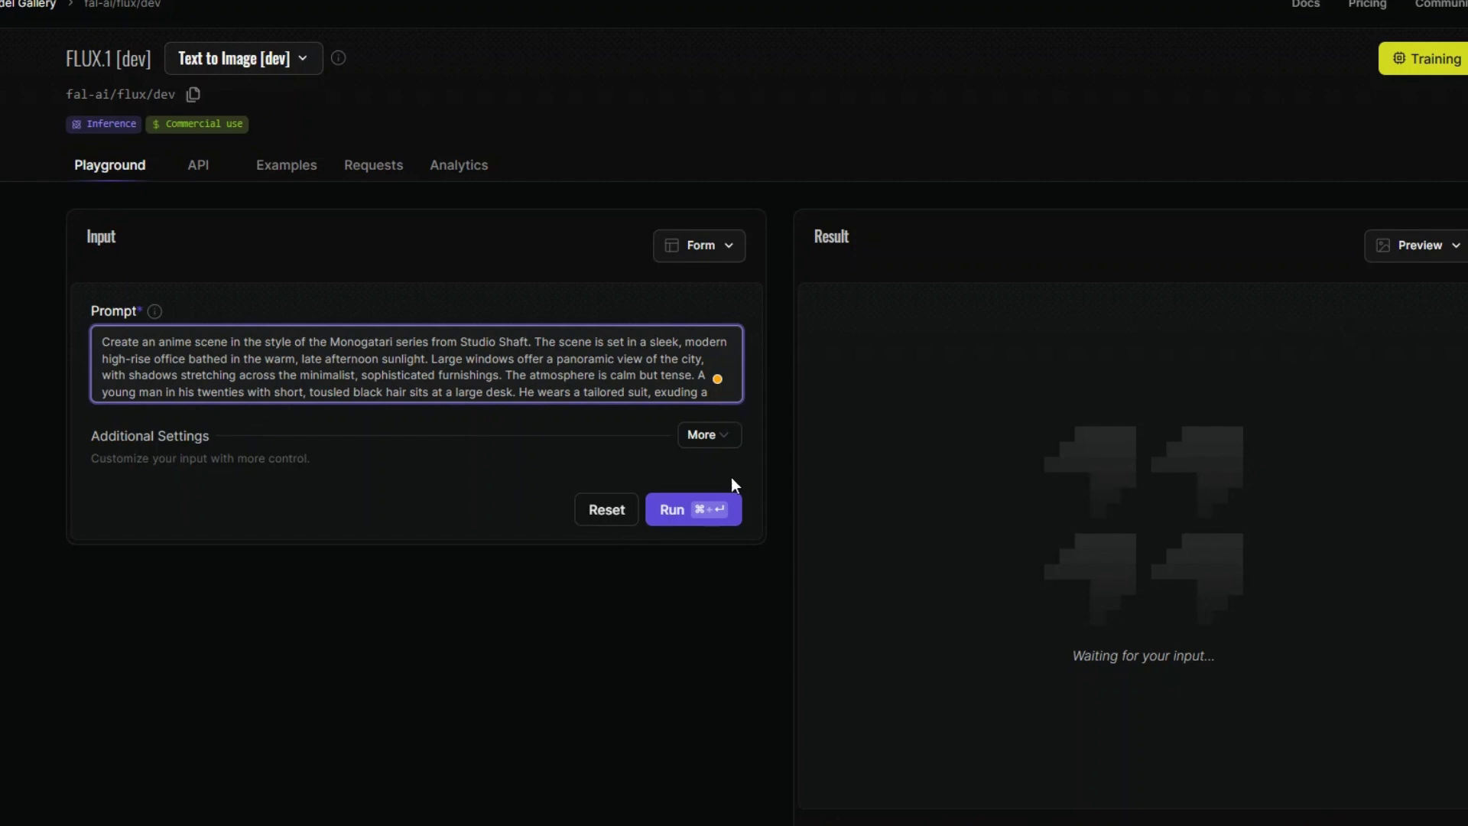
- In the additional settings, set the image size to Landscape 16:9 and the guidance scale (CFG) to 6
left_click(701, 434)
scroll(295, 622, "down", 3)
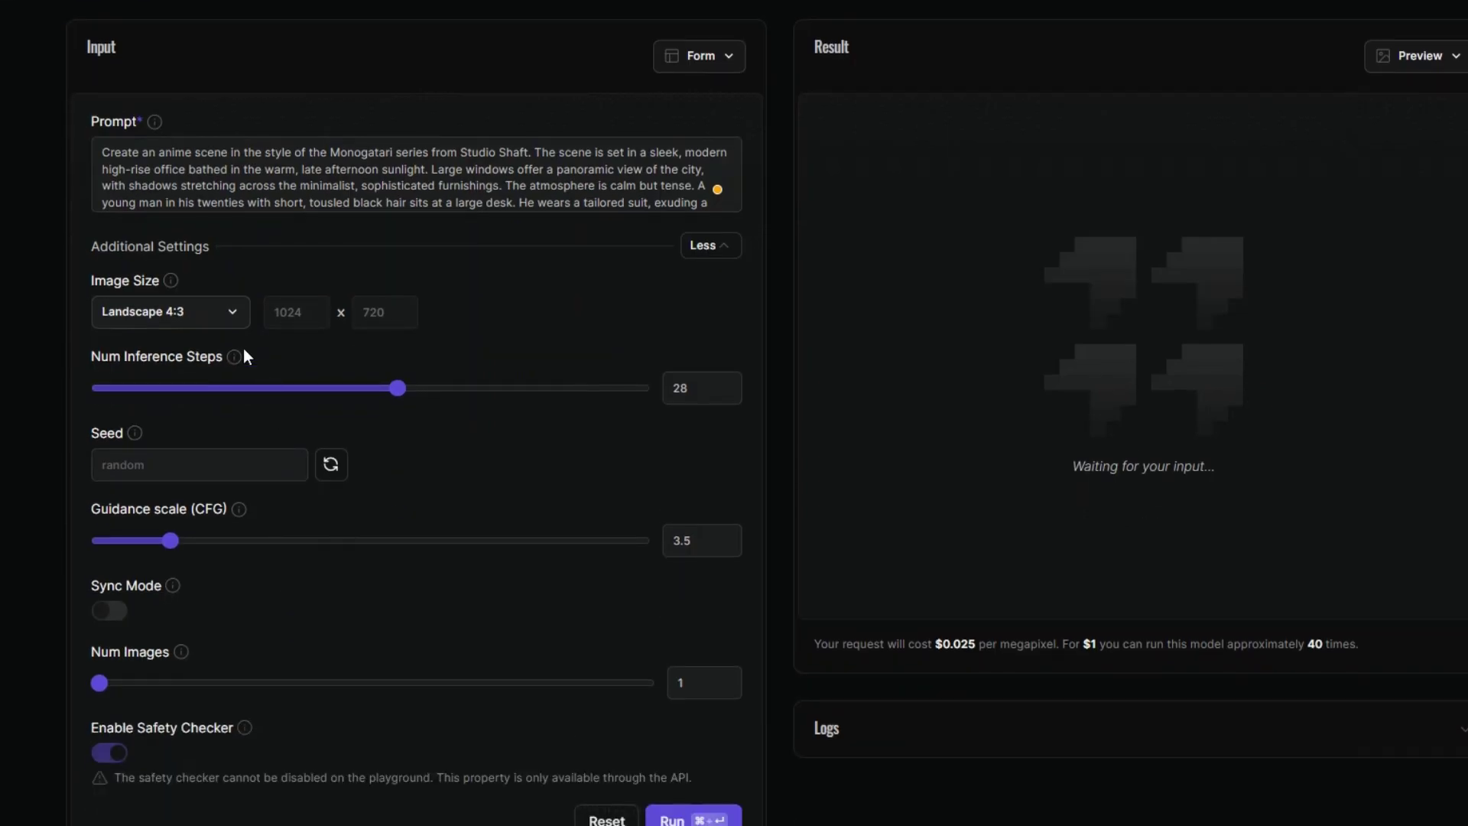
left_click(226, 314)
left_click(208, 516)
left_click_drag(174, 543, 233, 543)
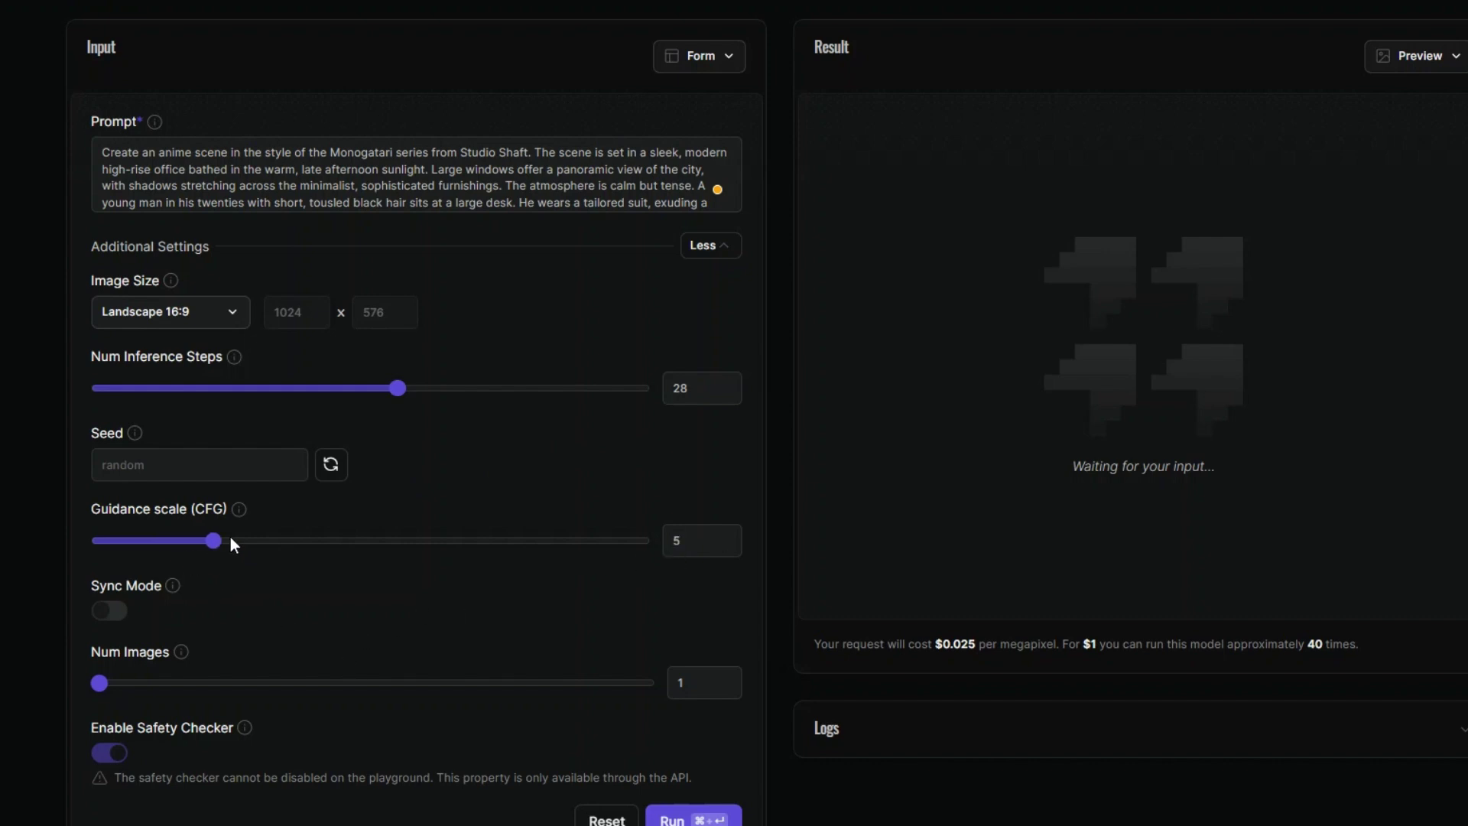
- Generate the anime office image, view it enlarged, and close the enlarged view
scroll(318, 663, "down", 4)
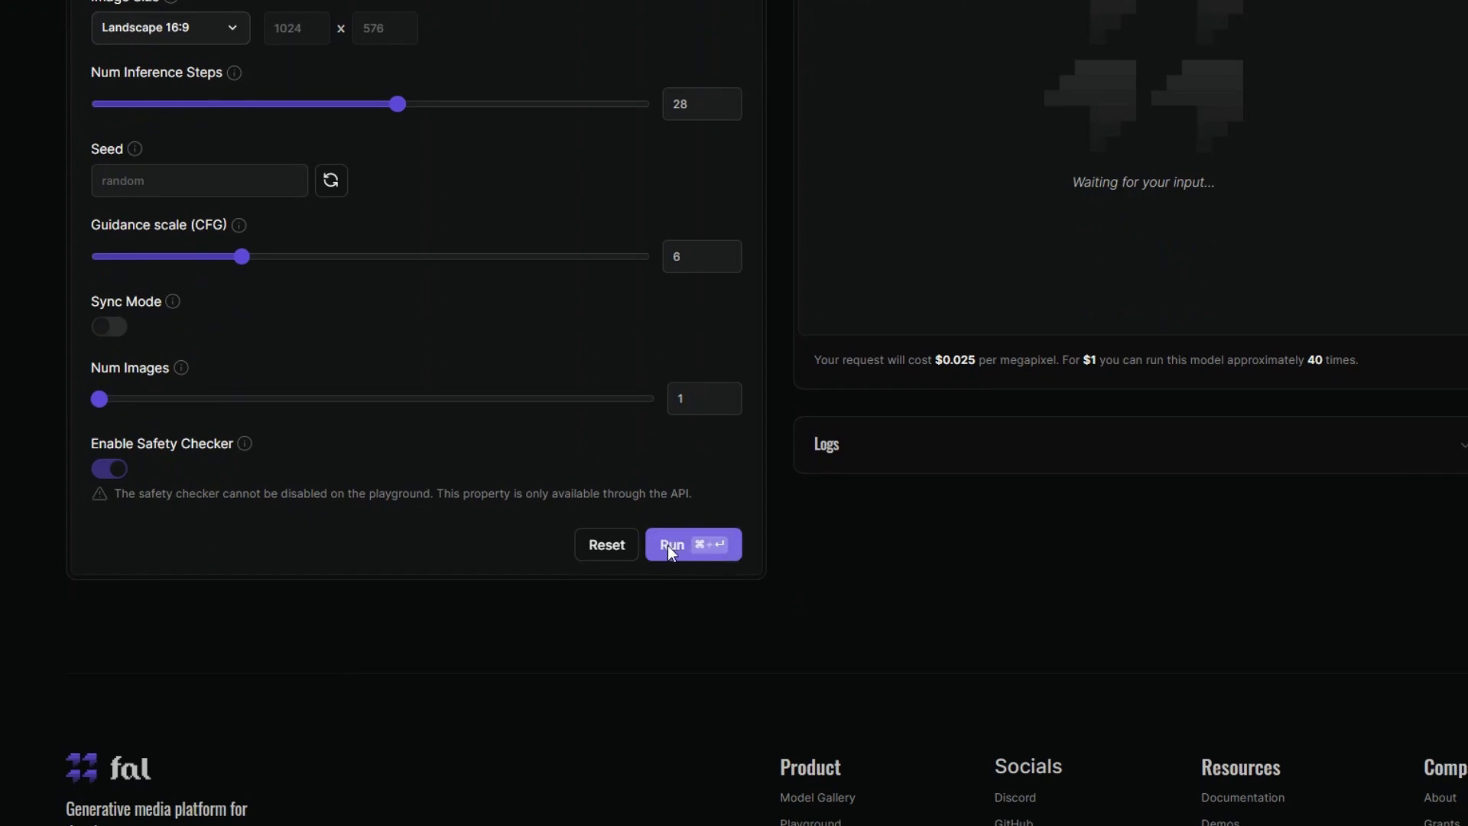
left_click(670, 546)
scroll(864, 586, "up", 3)
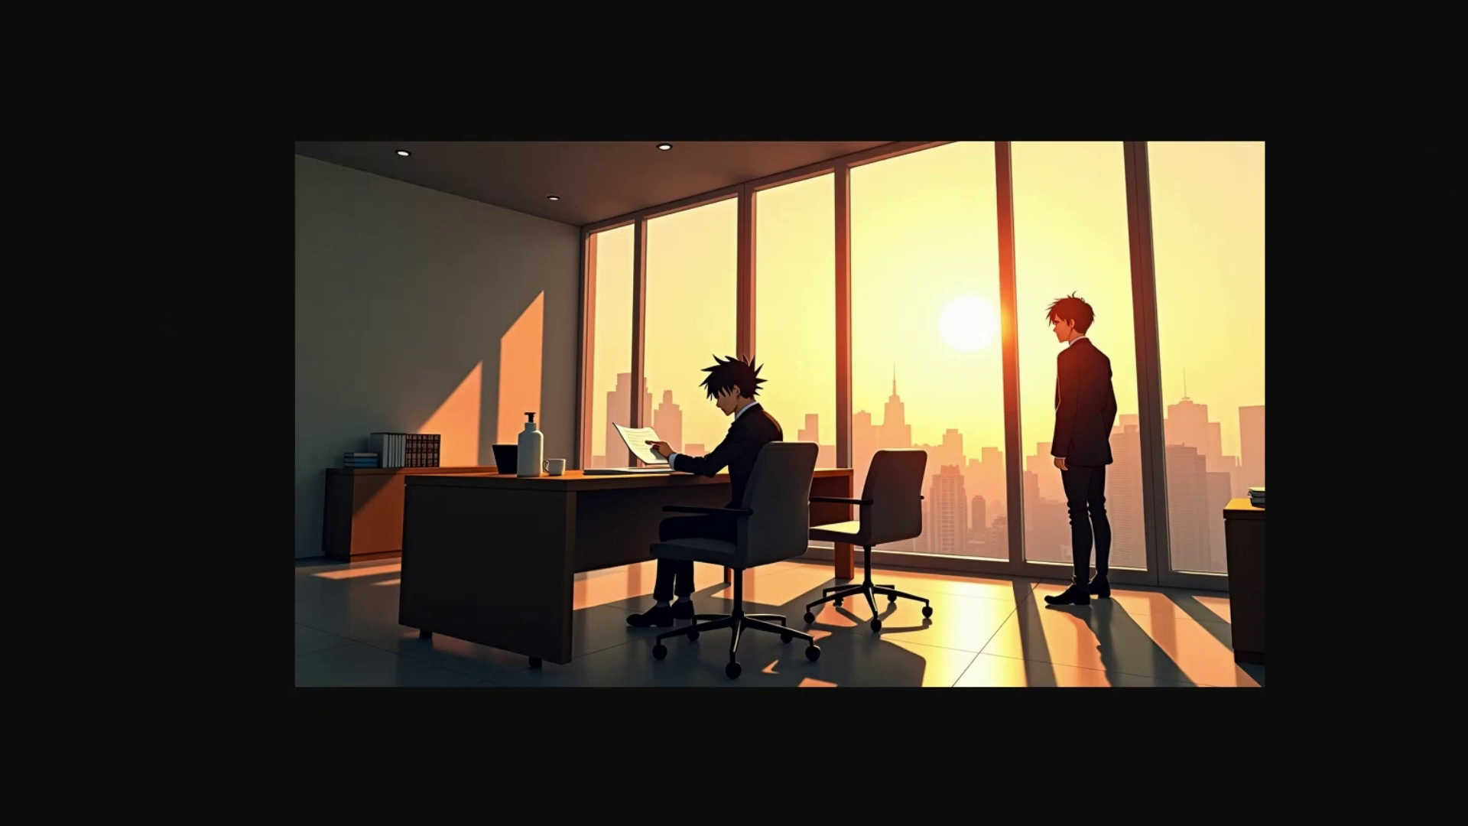
key("Escape")
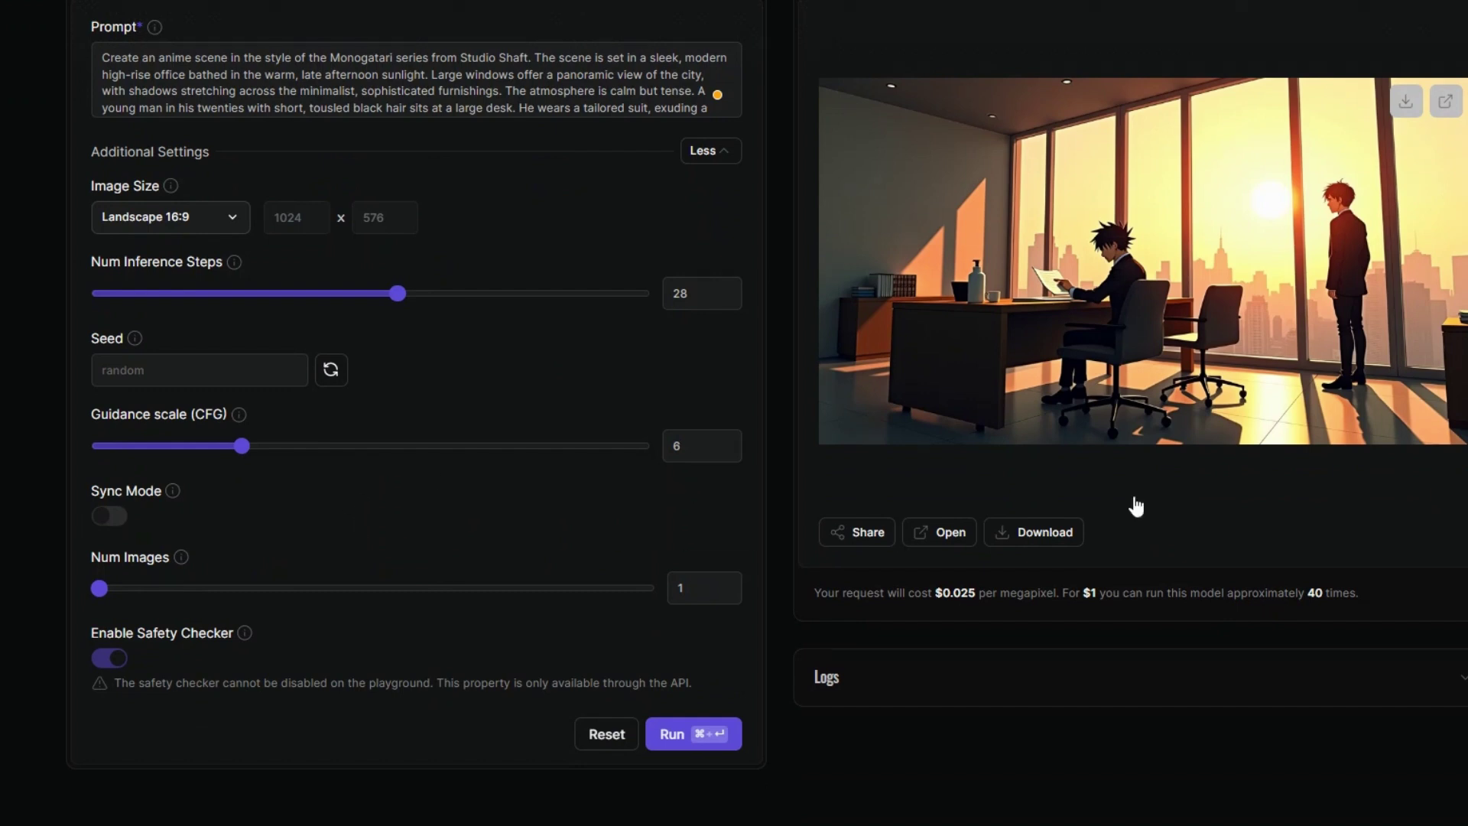
- Set the guidance scale (CFG) to 15 and regenerate the anime office image
left_click_drag(241, 445, 497, 438)
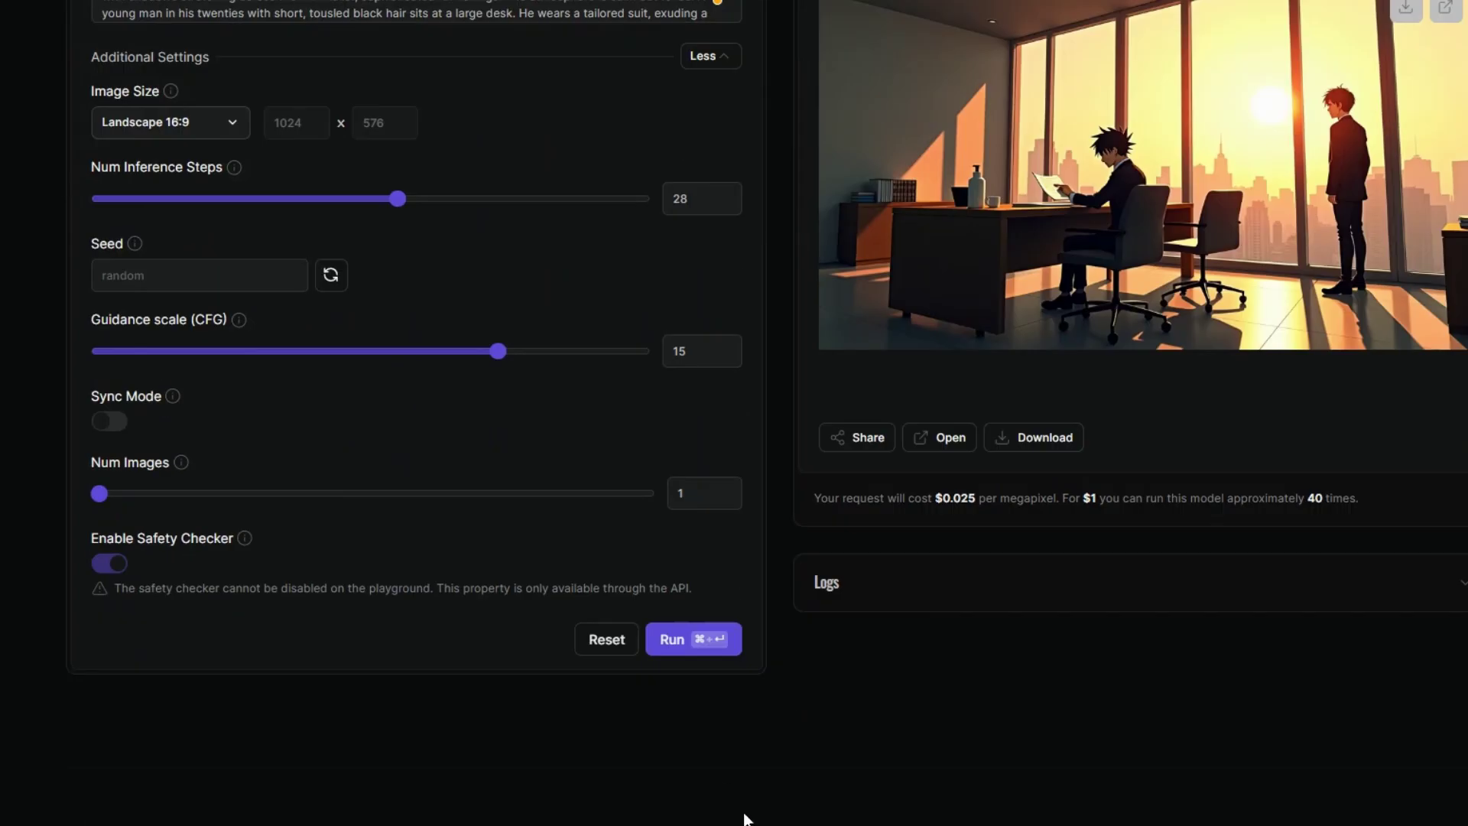
left_click(665, 740)
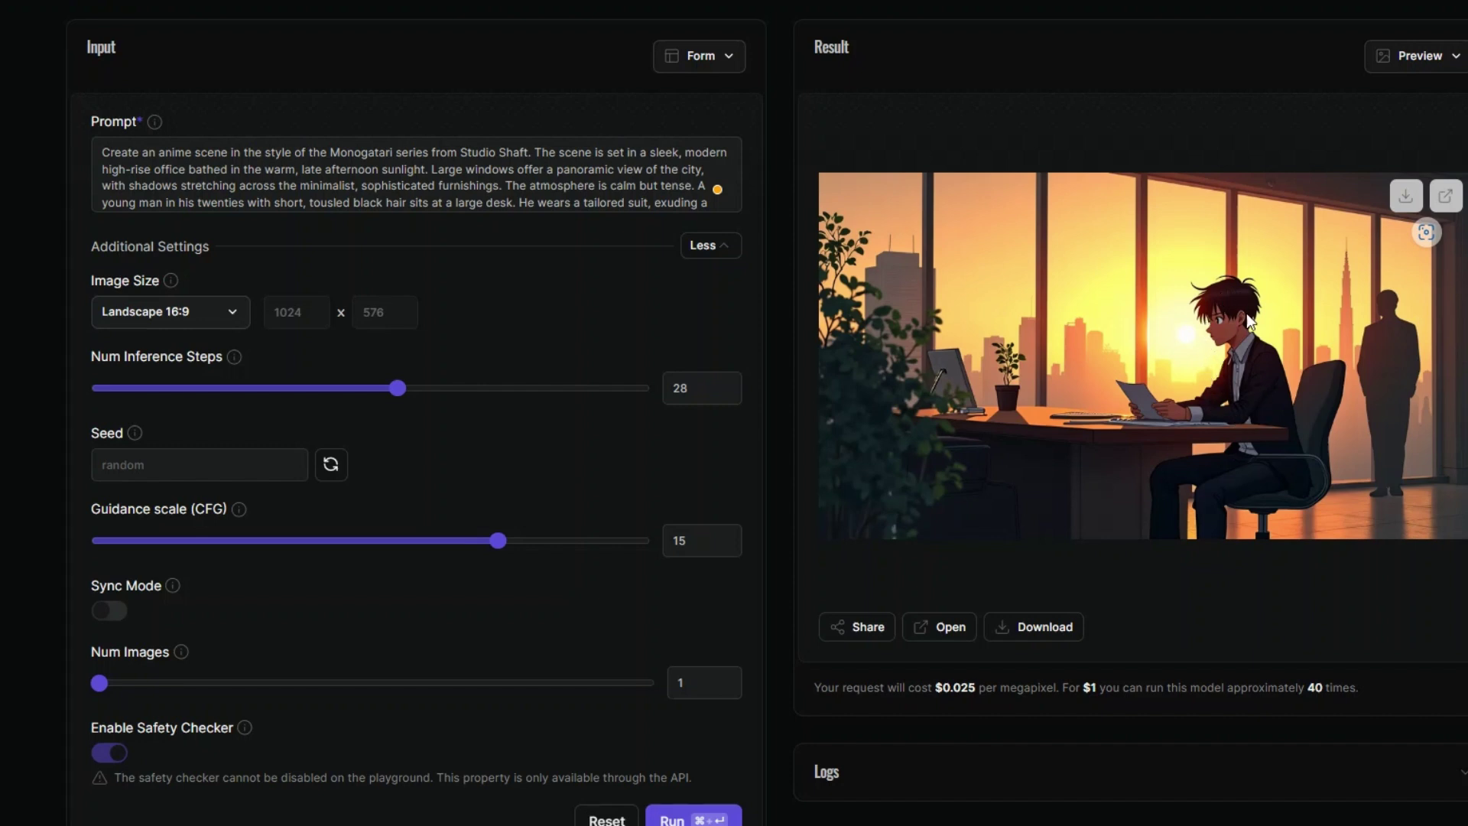
- Switch the FLUX.1 [dev] model variant to Image to Image [dev] and bring up its image input and settings
scroll(308, 156, "up", 3)
scroll(308, 159, "up", 1)
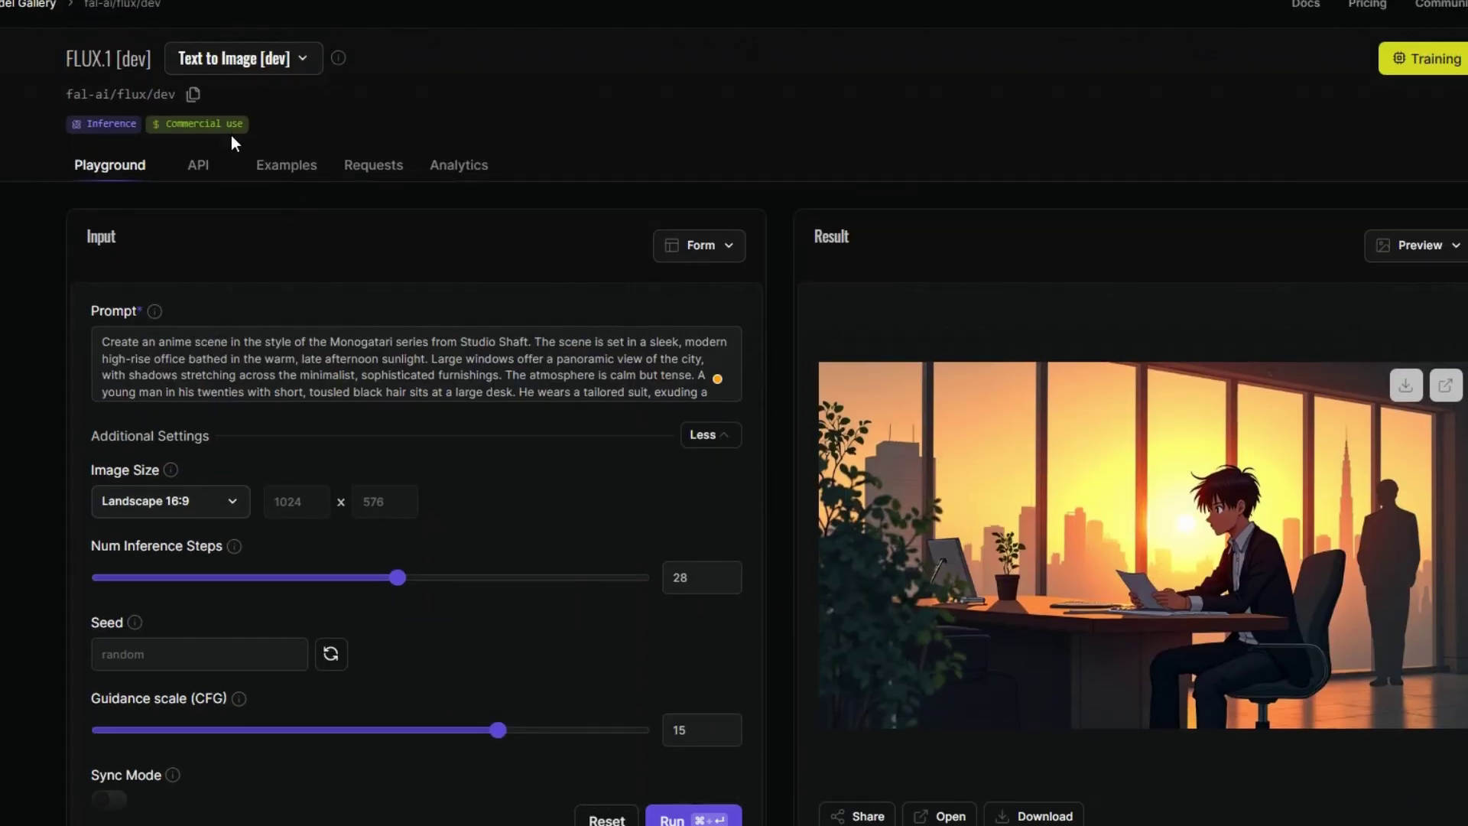
left_click(303, 61)
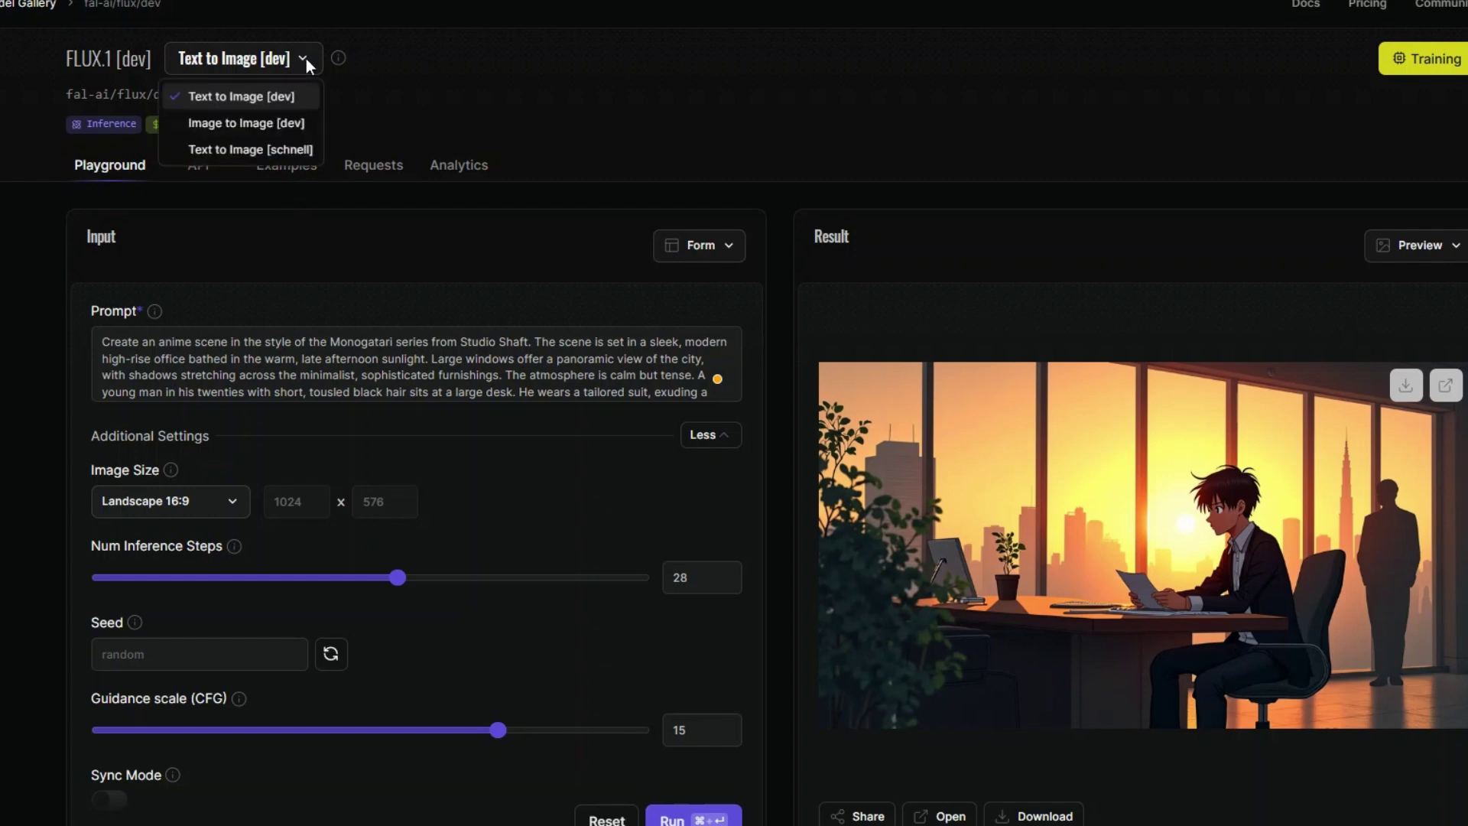
left_click(291, 127)
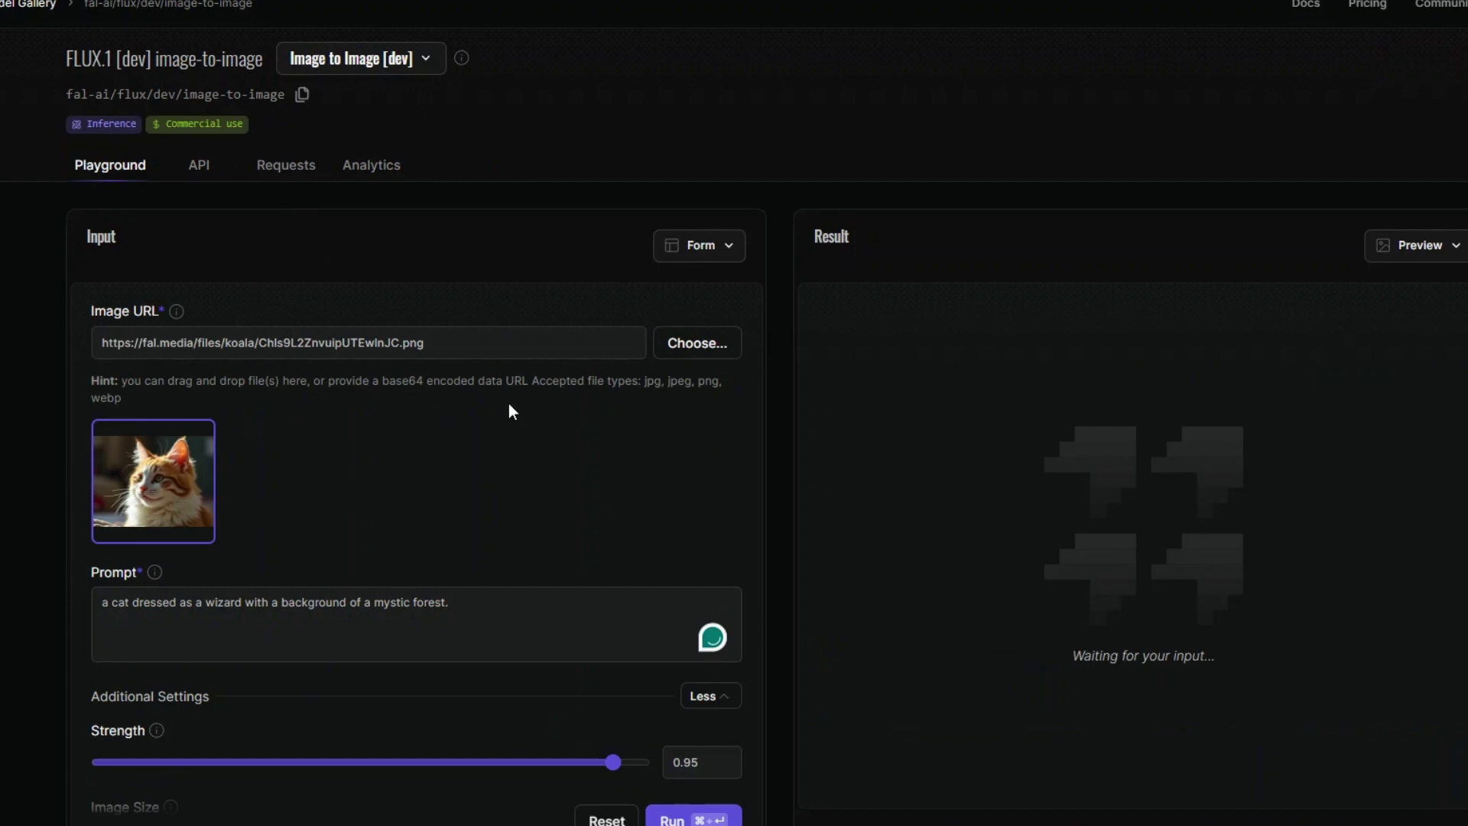
scroll(158, 365, "down", 3)
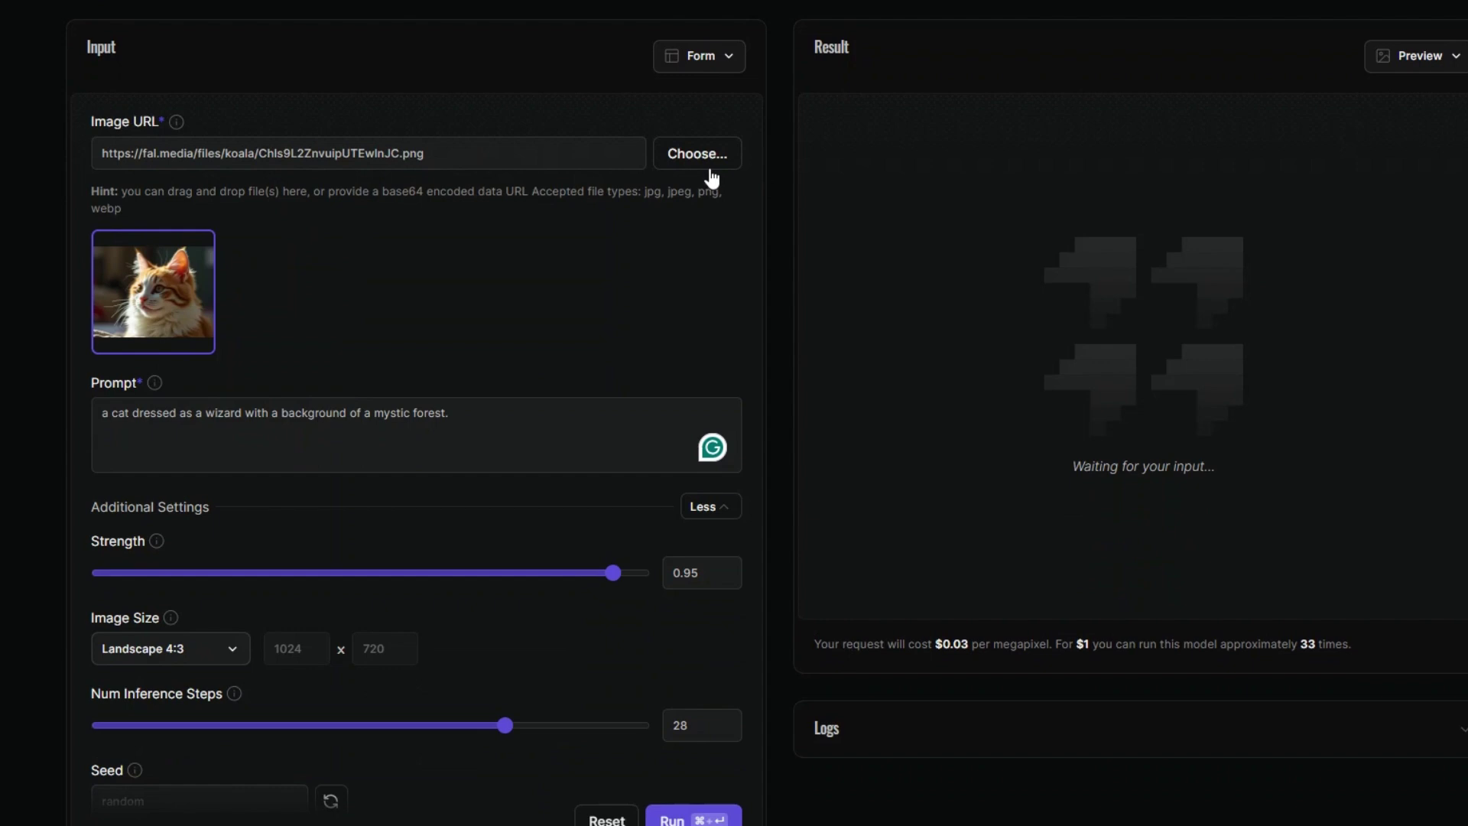
- Enter the prompt "tHE WOMAN wear a blue hijab and looks thinking" for the uploaded beach portrait and generate the image
left_click(220, 437)
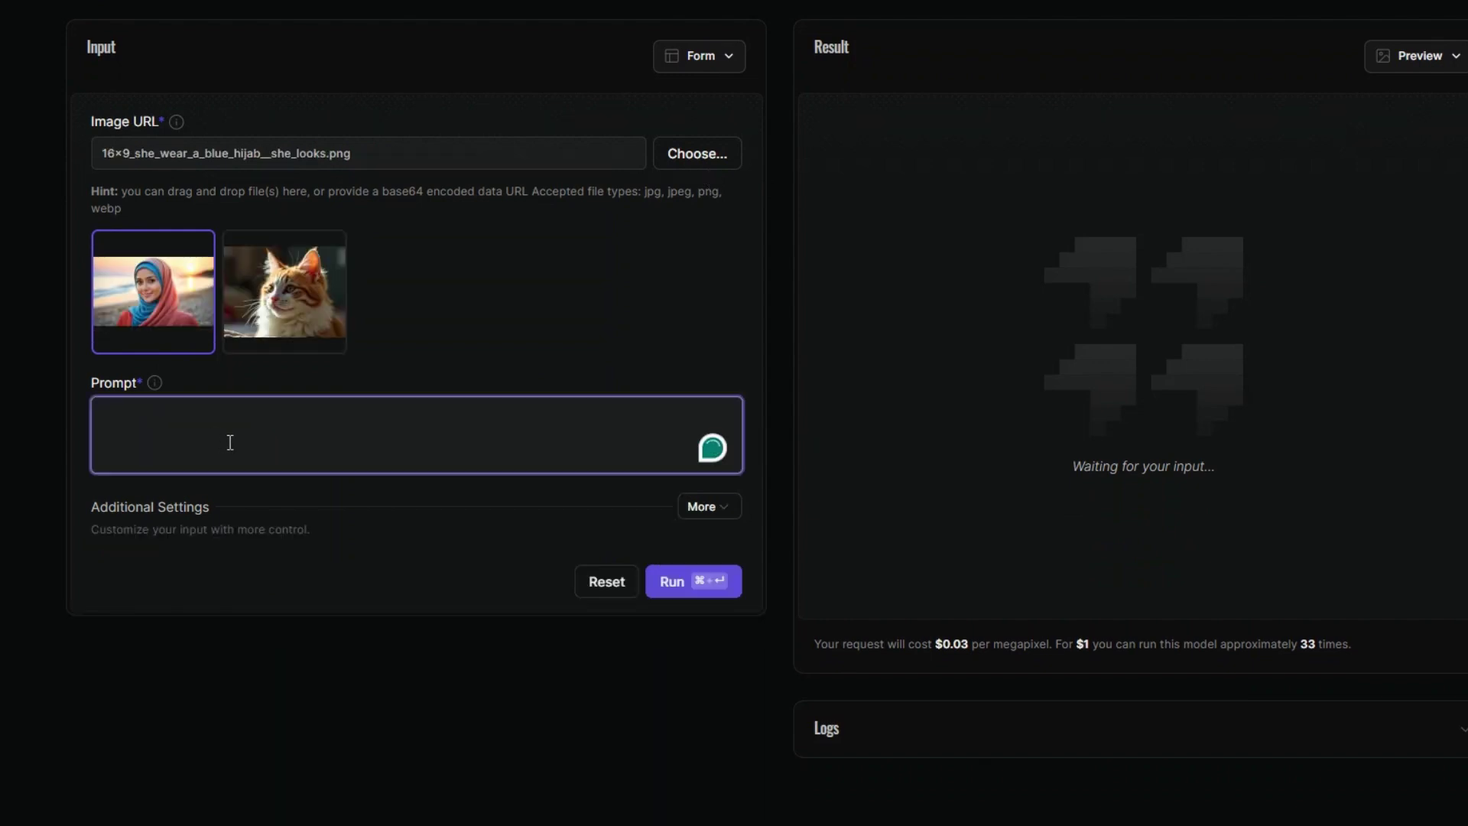
type("tHE WOMAN")
key("ctrl+BackSpace")
type("WO")
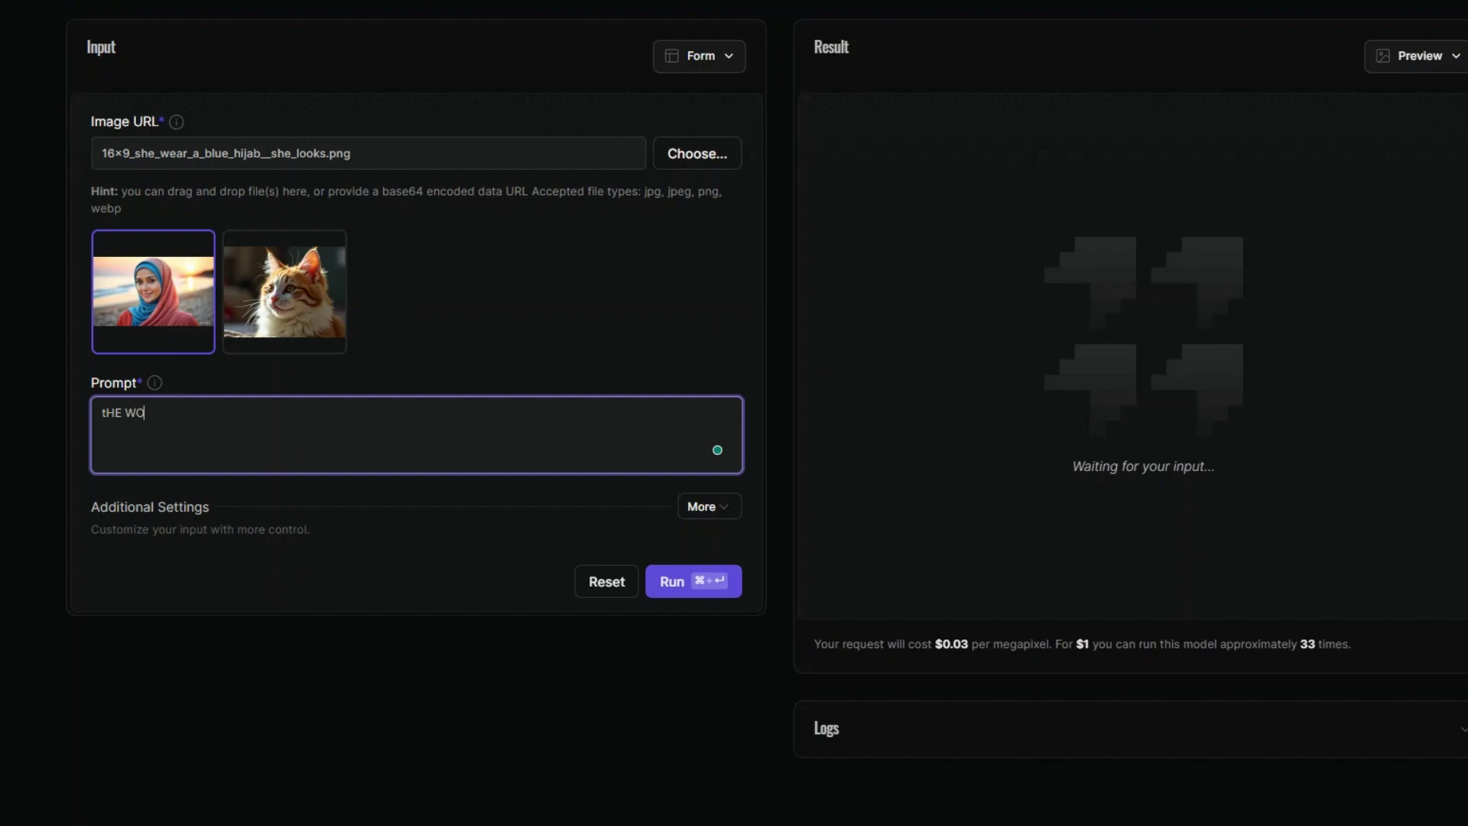
type("MAN wear a blue hijab and looks")
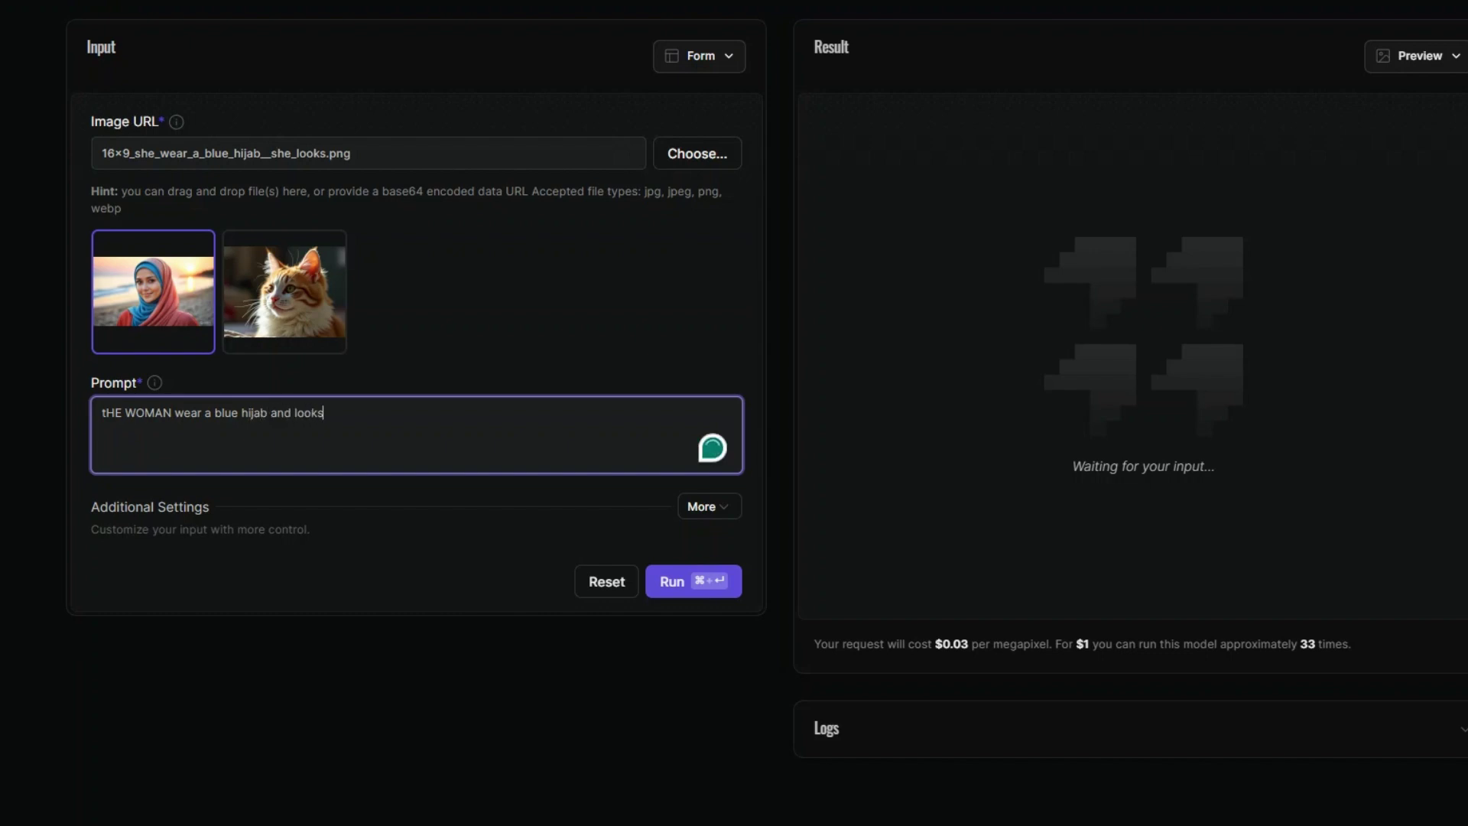
type(" thinking")
left_click(665, 585)
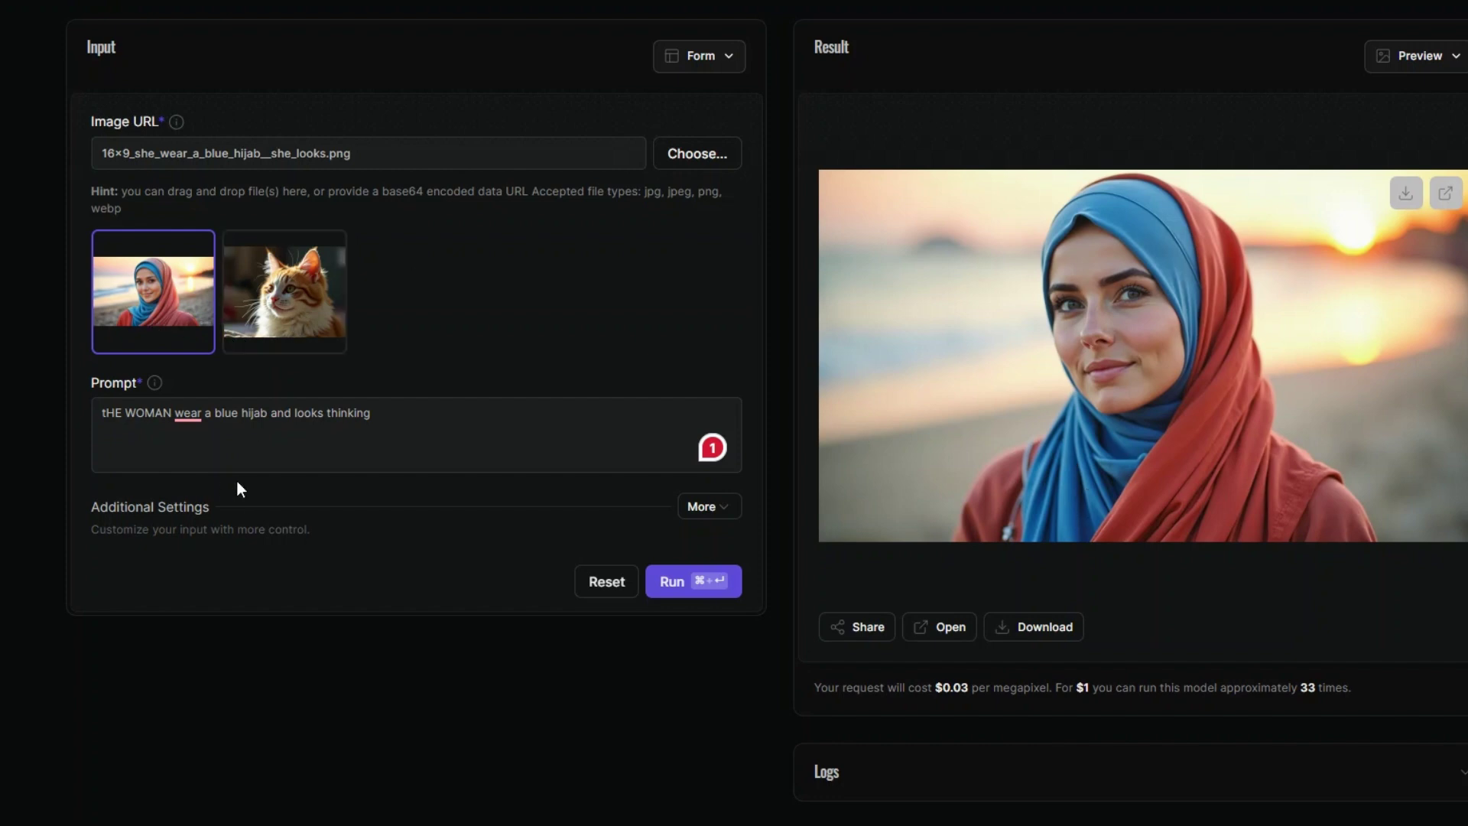
- Change the hijab color in the prompt to white, regenerate the portrait, and open the result at full size
mouse_move(169, 411)
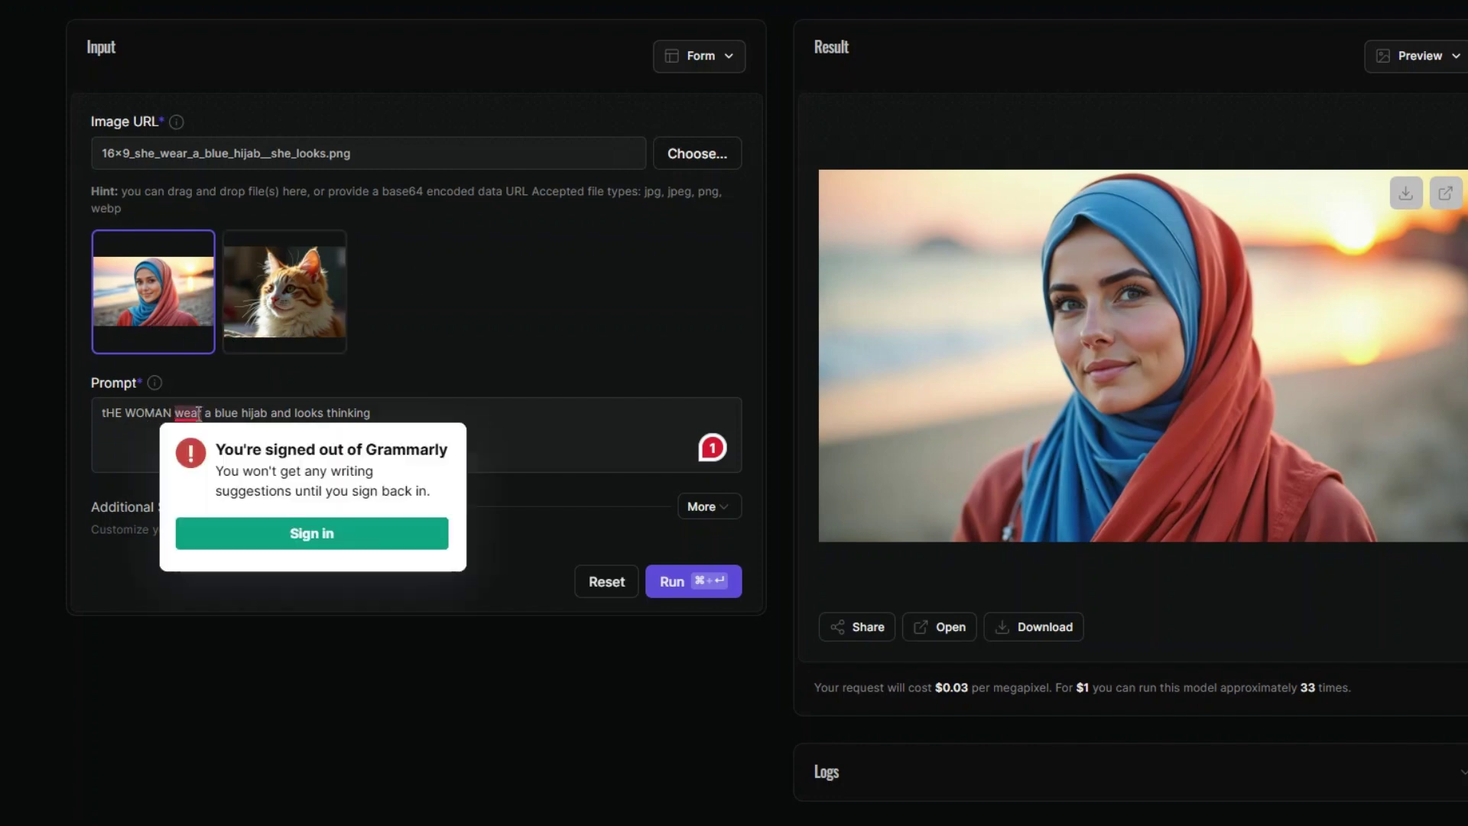
double_click(227, 415)
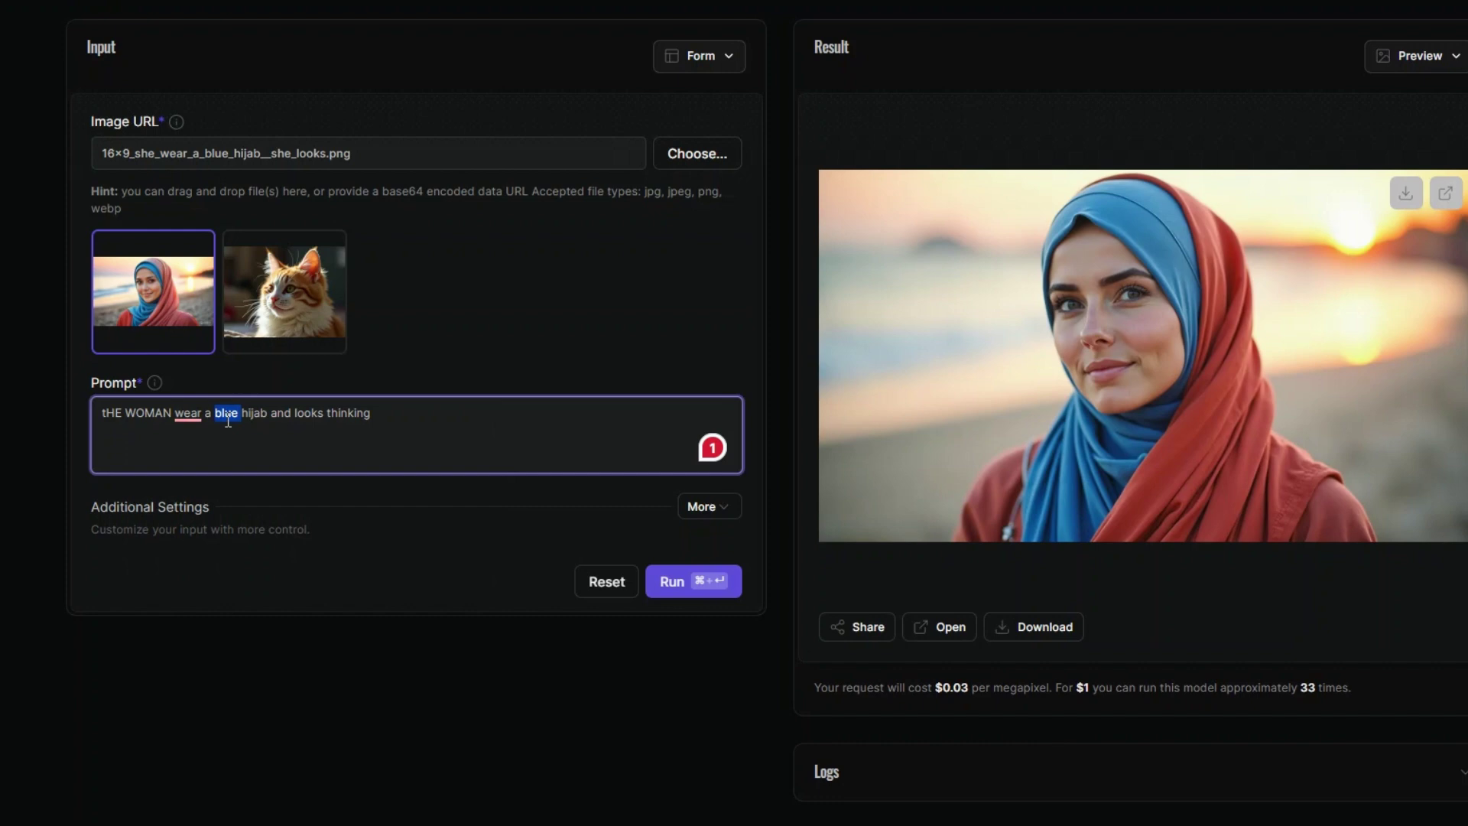
type("white")
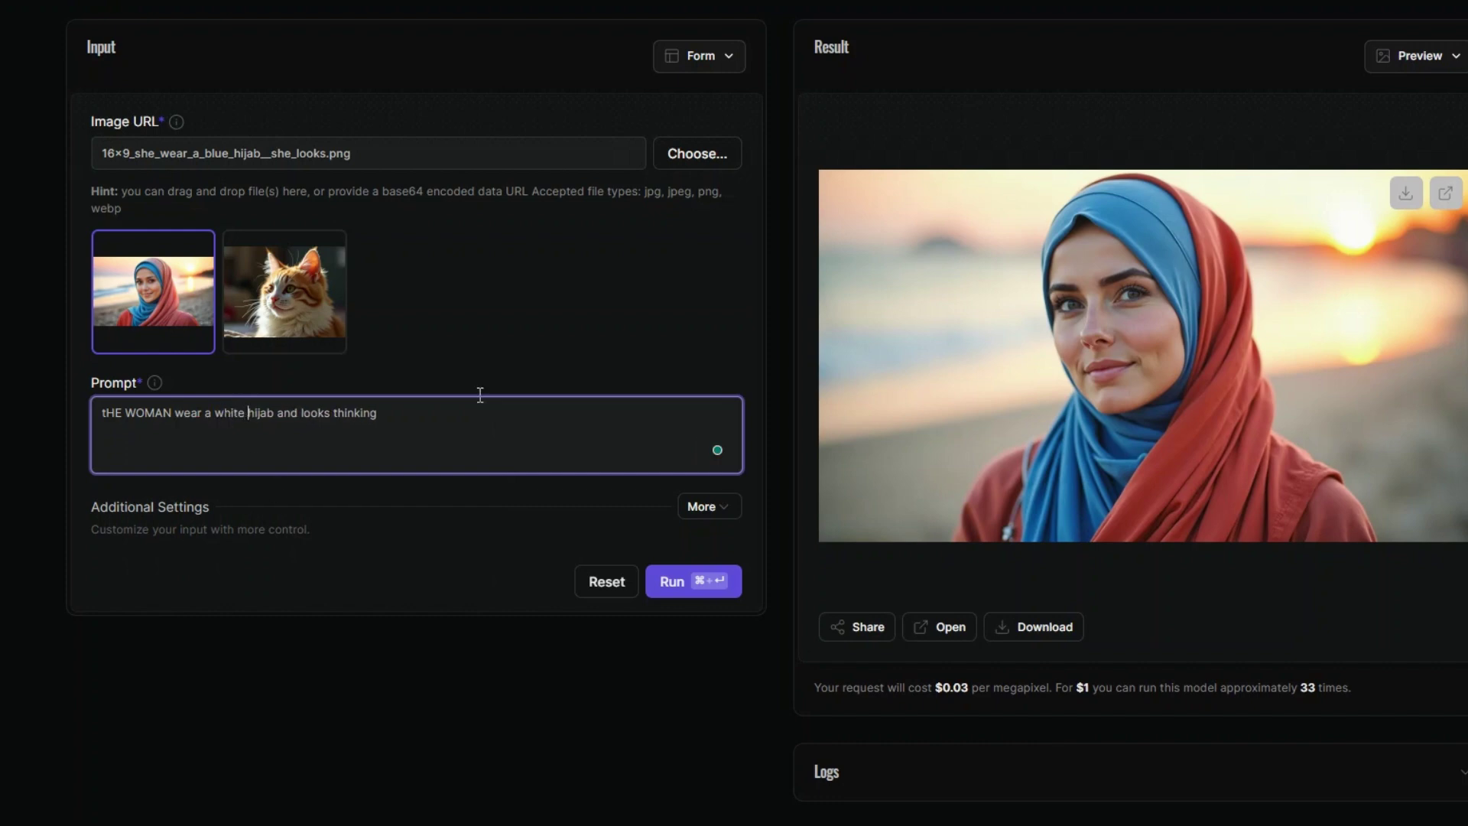
left_click(673, 590)
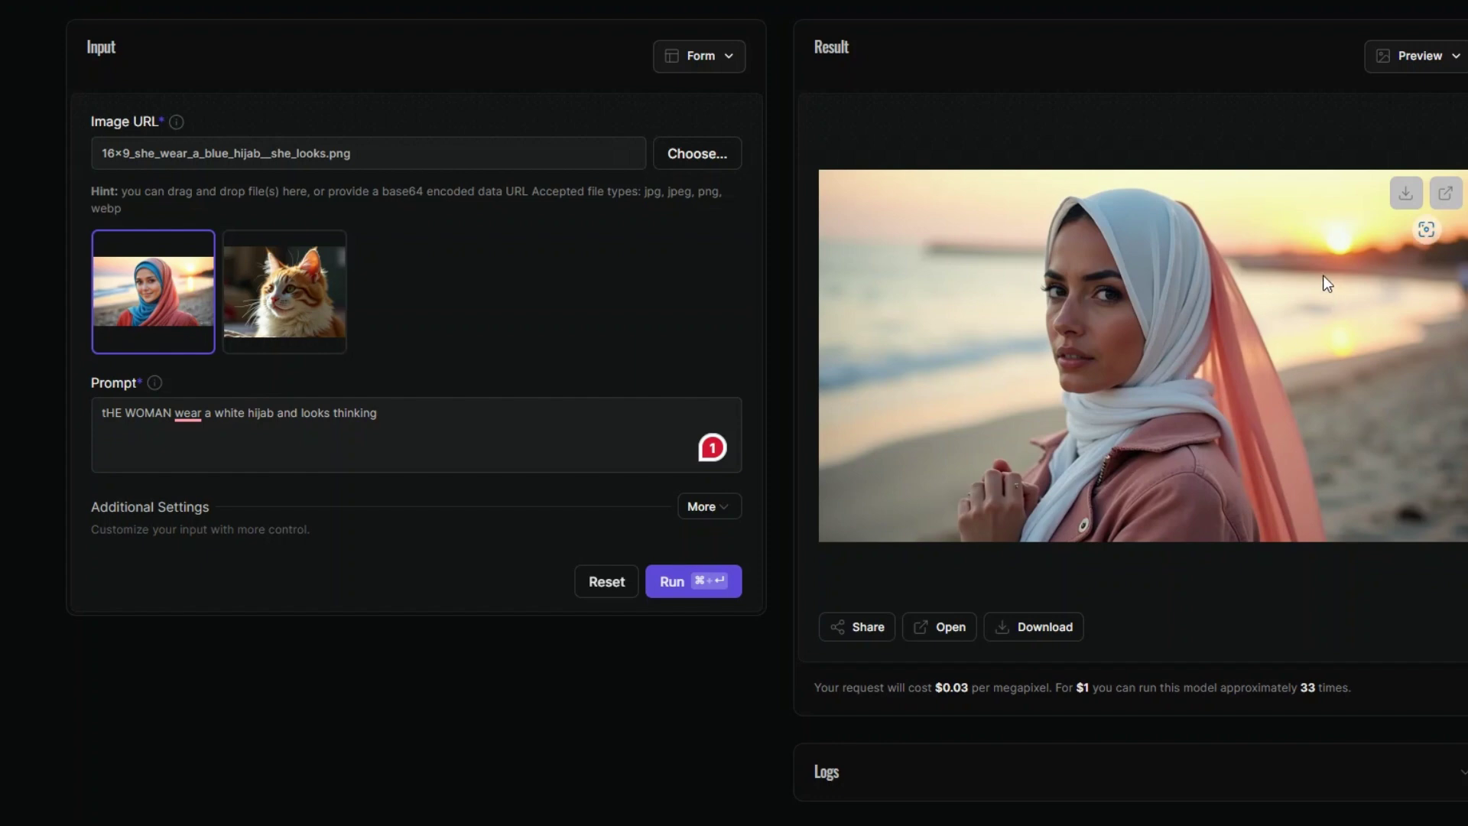
left_click(1443, 199)
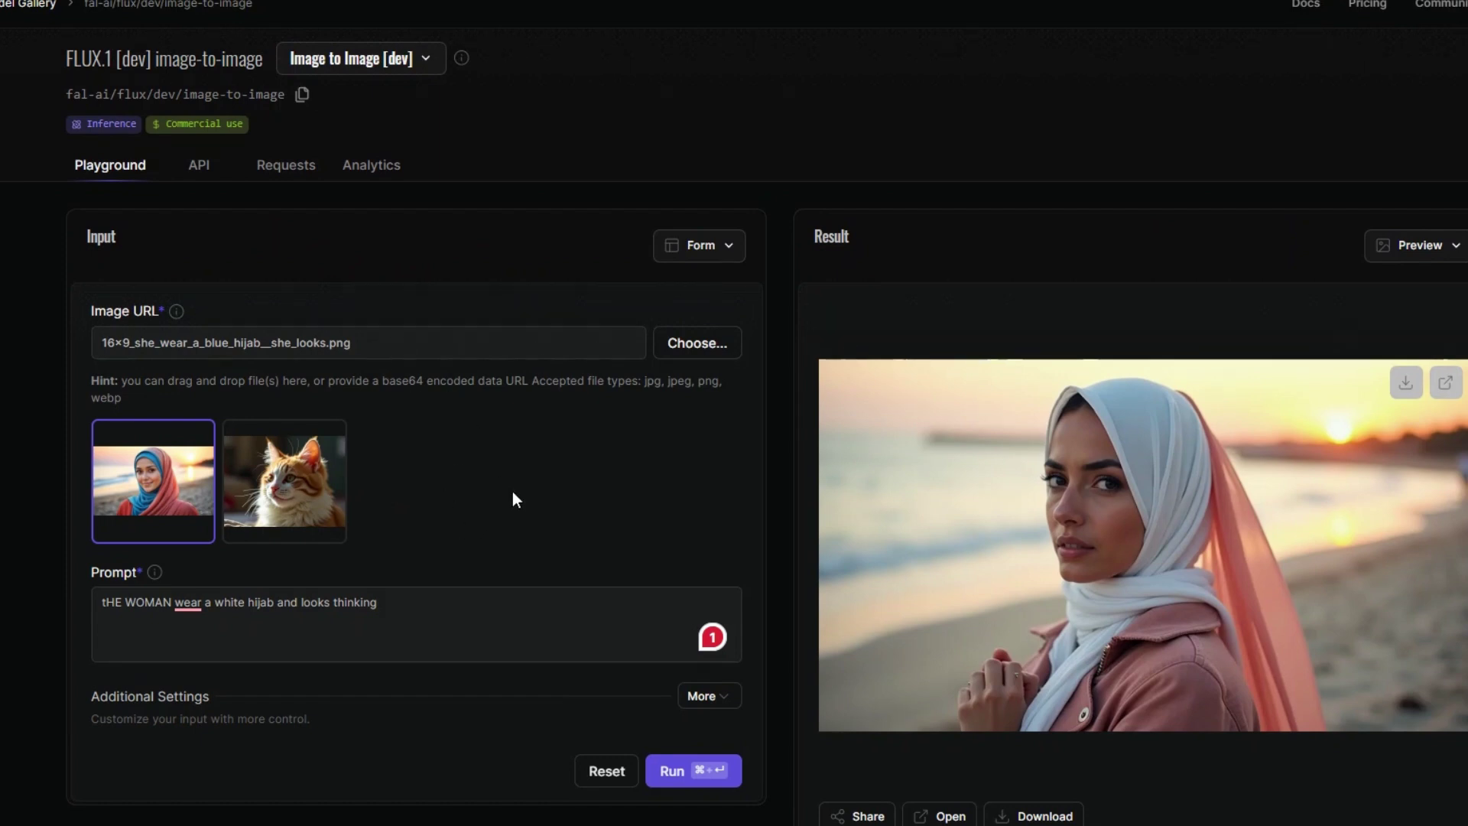
- Switch to the Text to Image [schnell] variant and replace its default tiger eye prompt with the copied anime office prompt
left_click(427, 66)
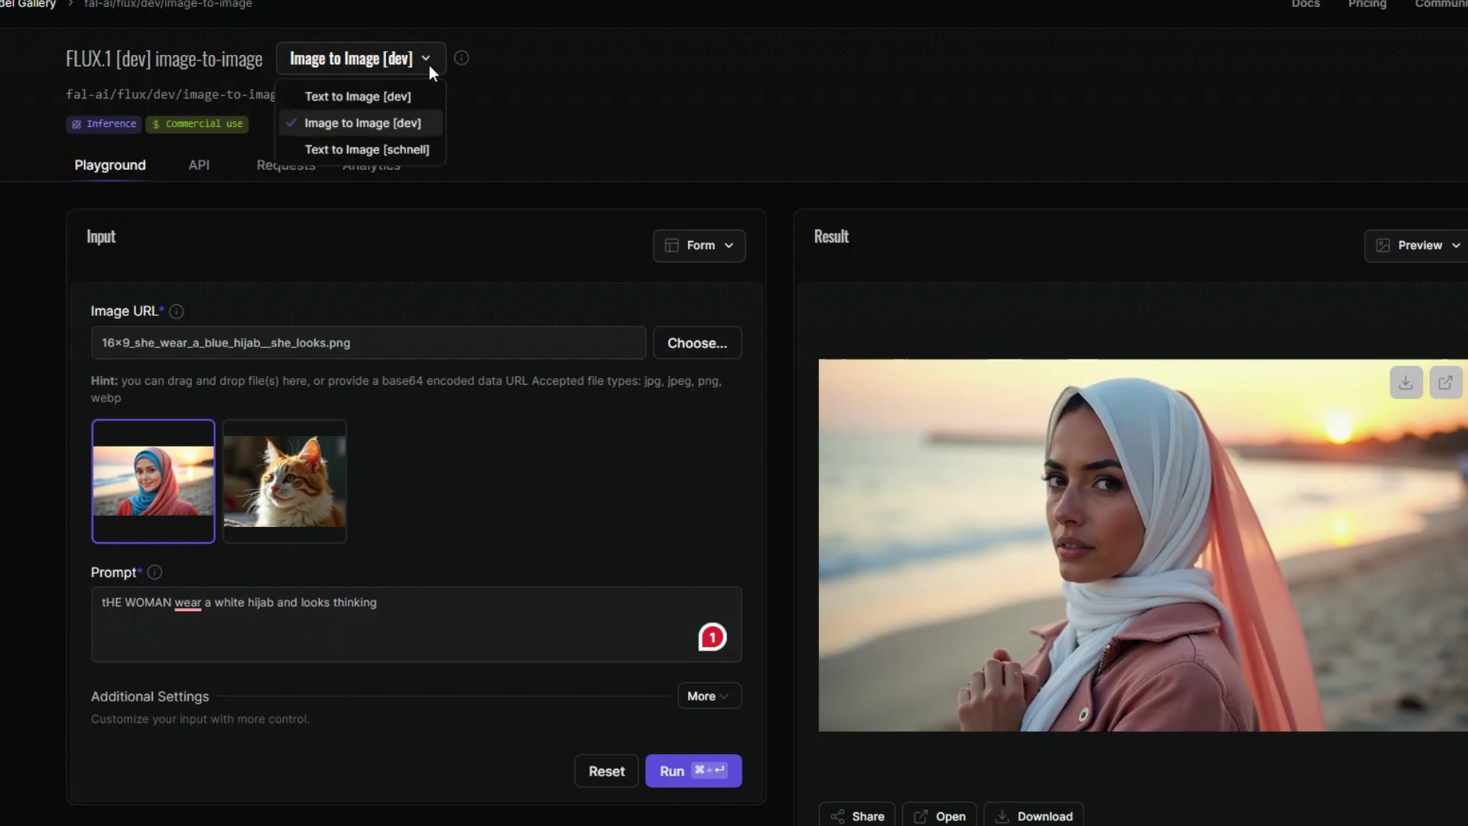
left_click(366, 149)
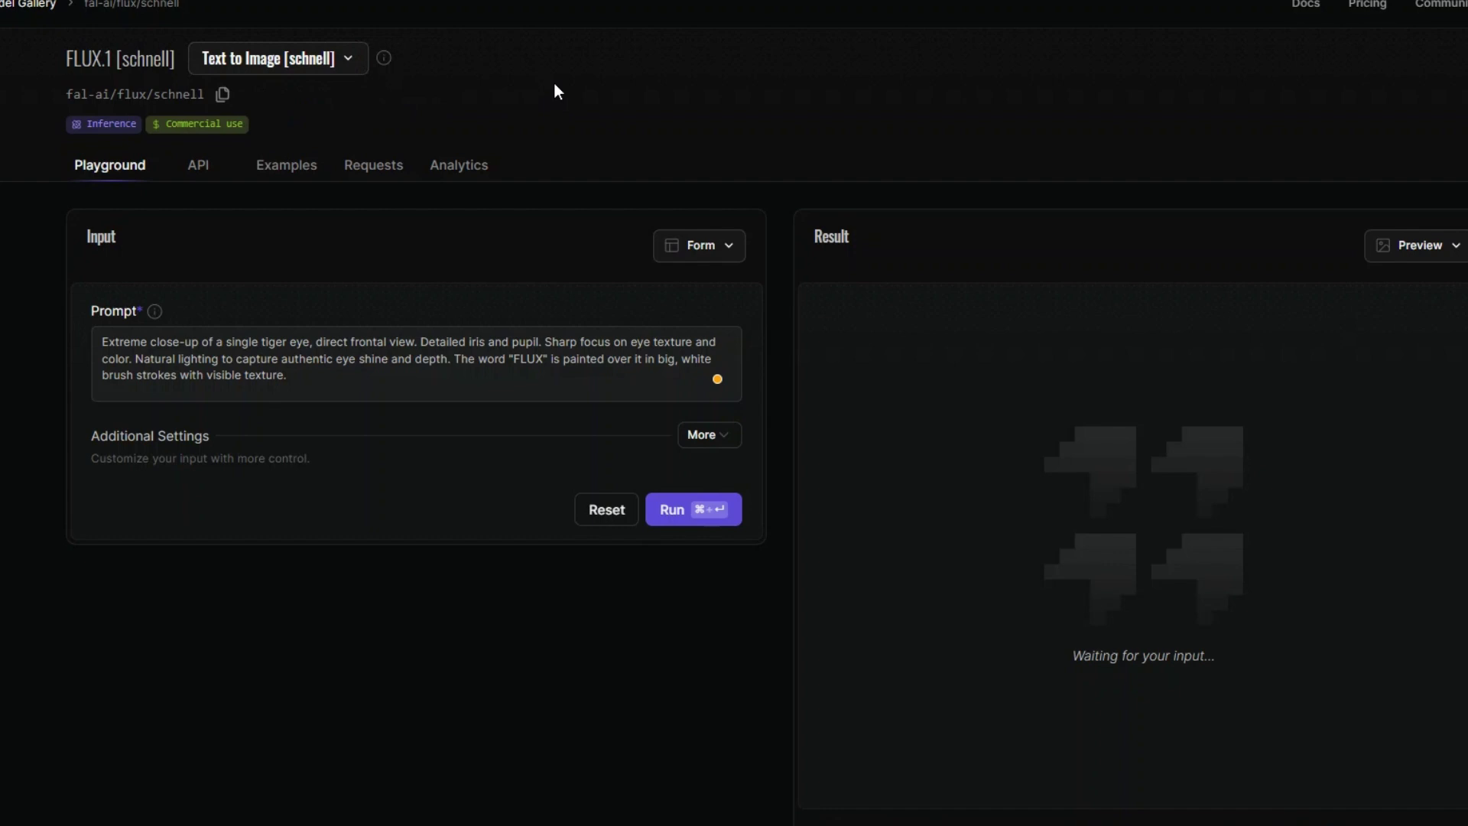
triple_click(272, 348)
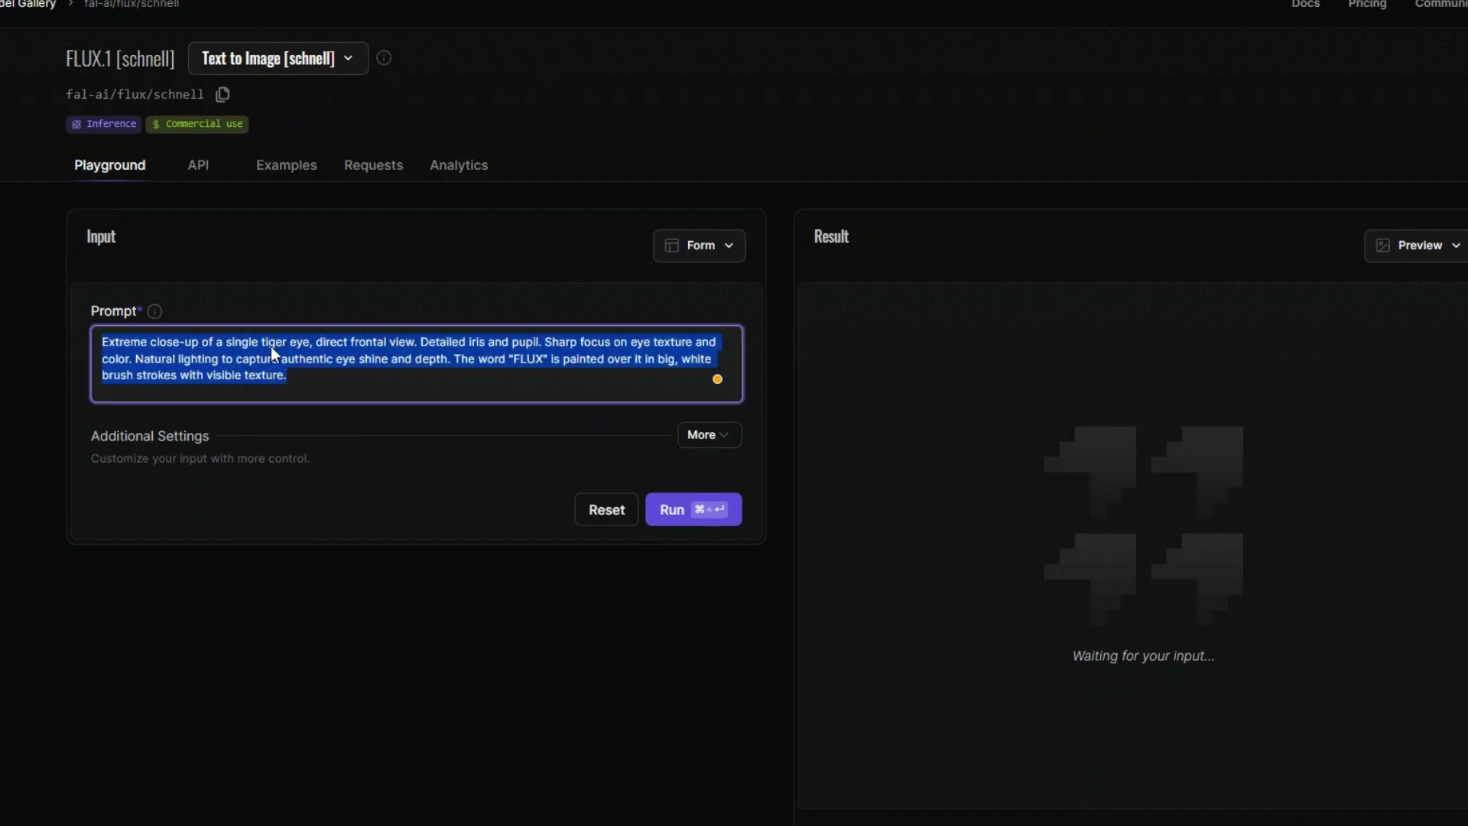
key("super+v")
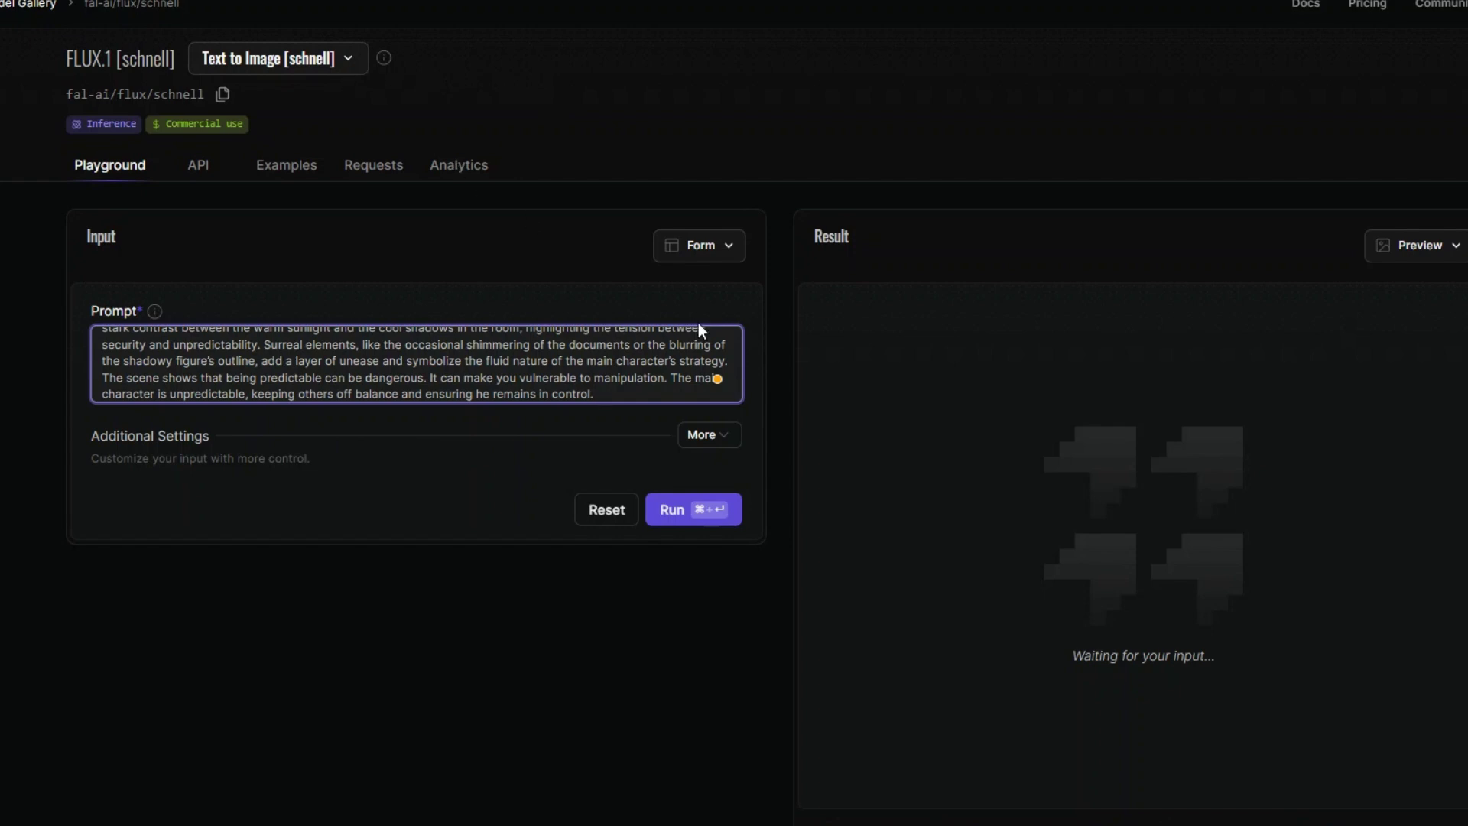
- In the additional settings, set the image size to Landscape 16:9 and generate the anime office image with FLUX.1 [schnell]
left_click(707, 436)
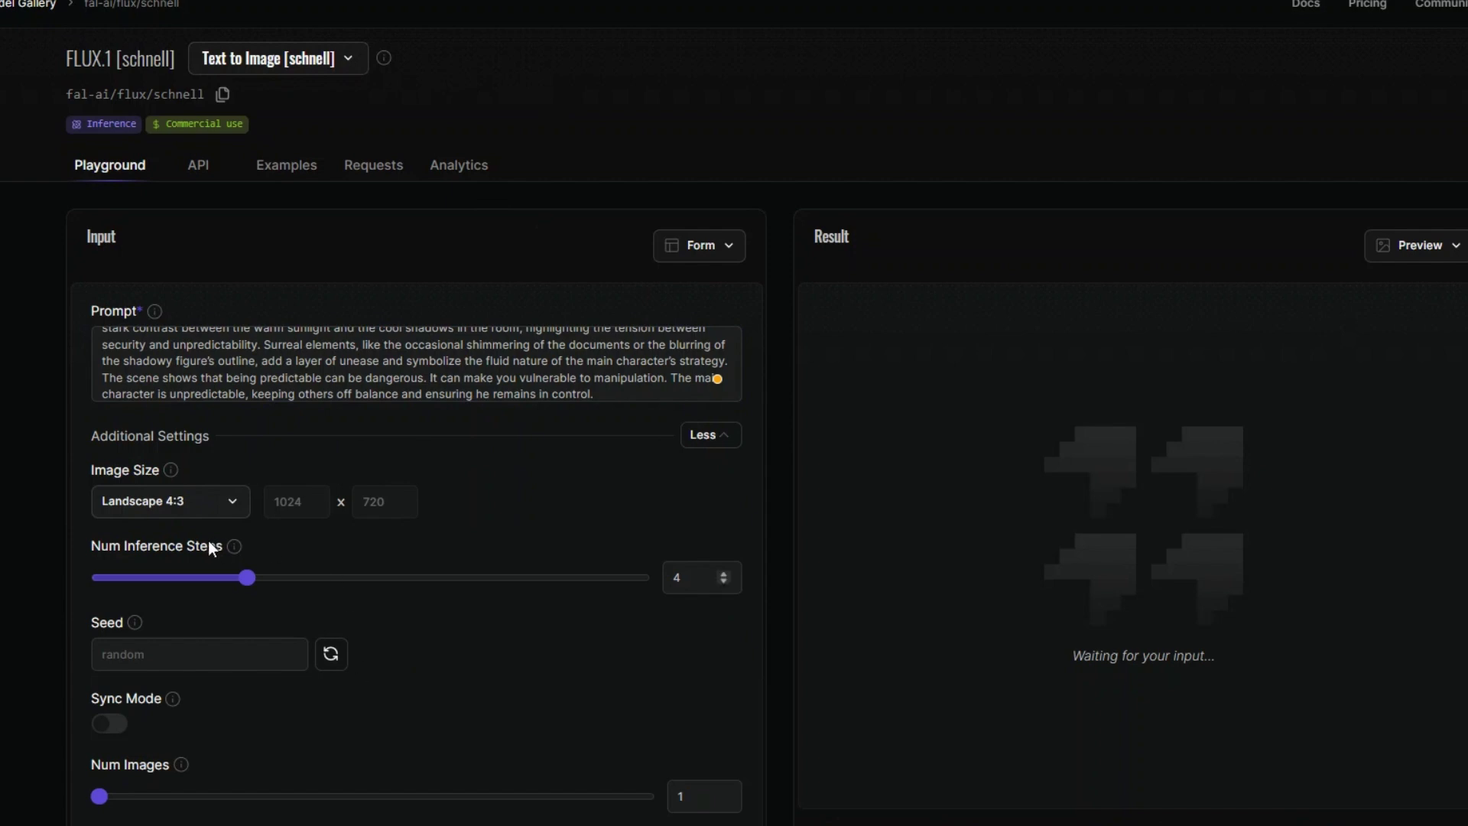
left_click(222, 504)
left_click(221, 698)
scroll(461, 709, "down", 4)
left_click(679, 666)
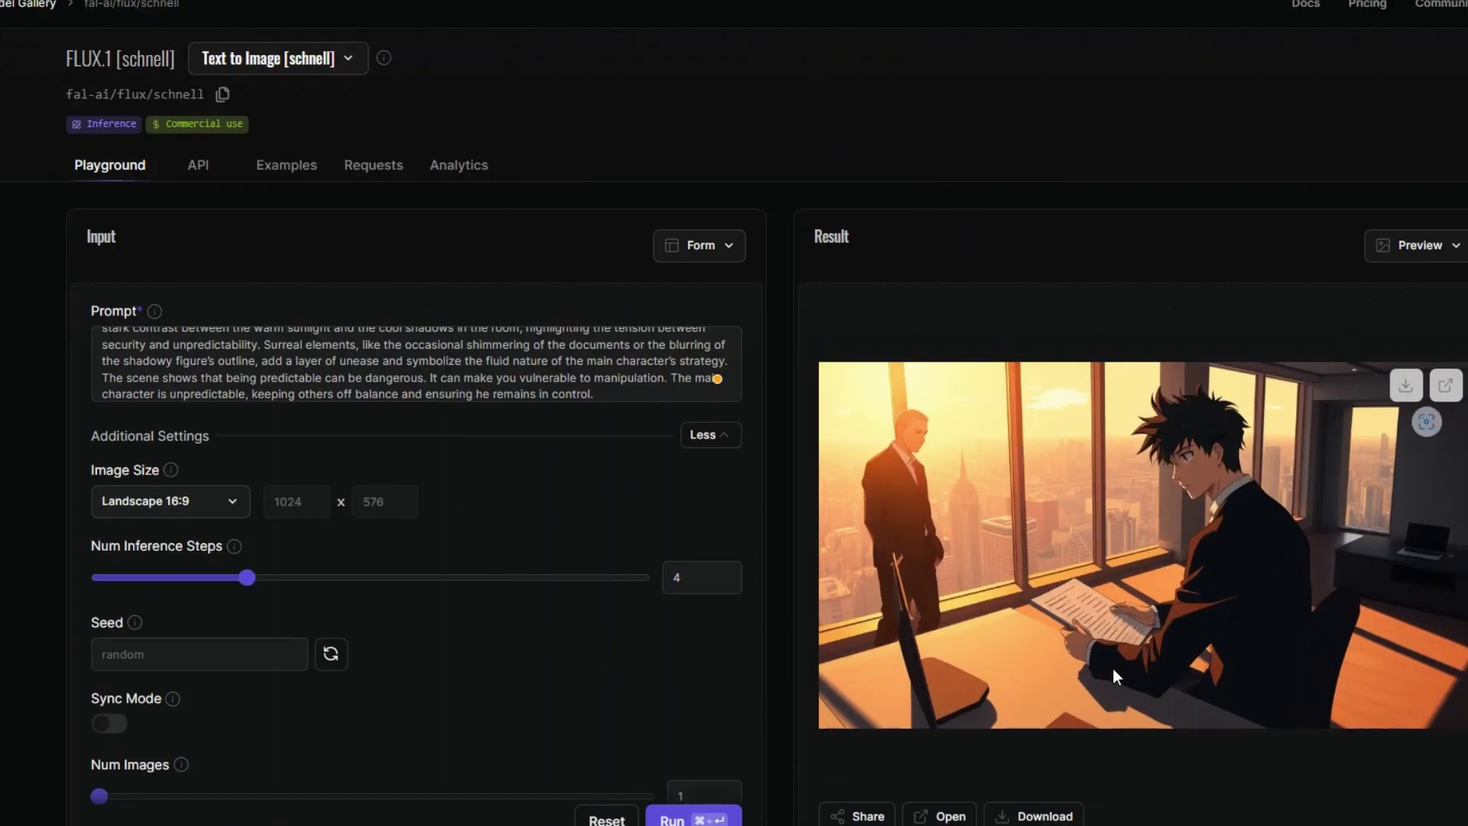
- Review the generated image and its cost, and replace the anime prompt with a new one beginning "A woman is wearin"
scroll(1345, 700, "down", 6)
scroll(1262, 566, "up", 4)
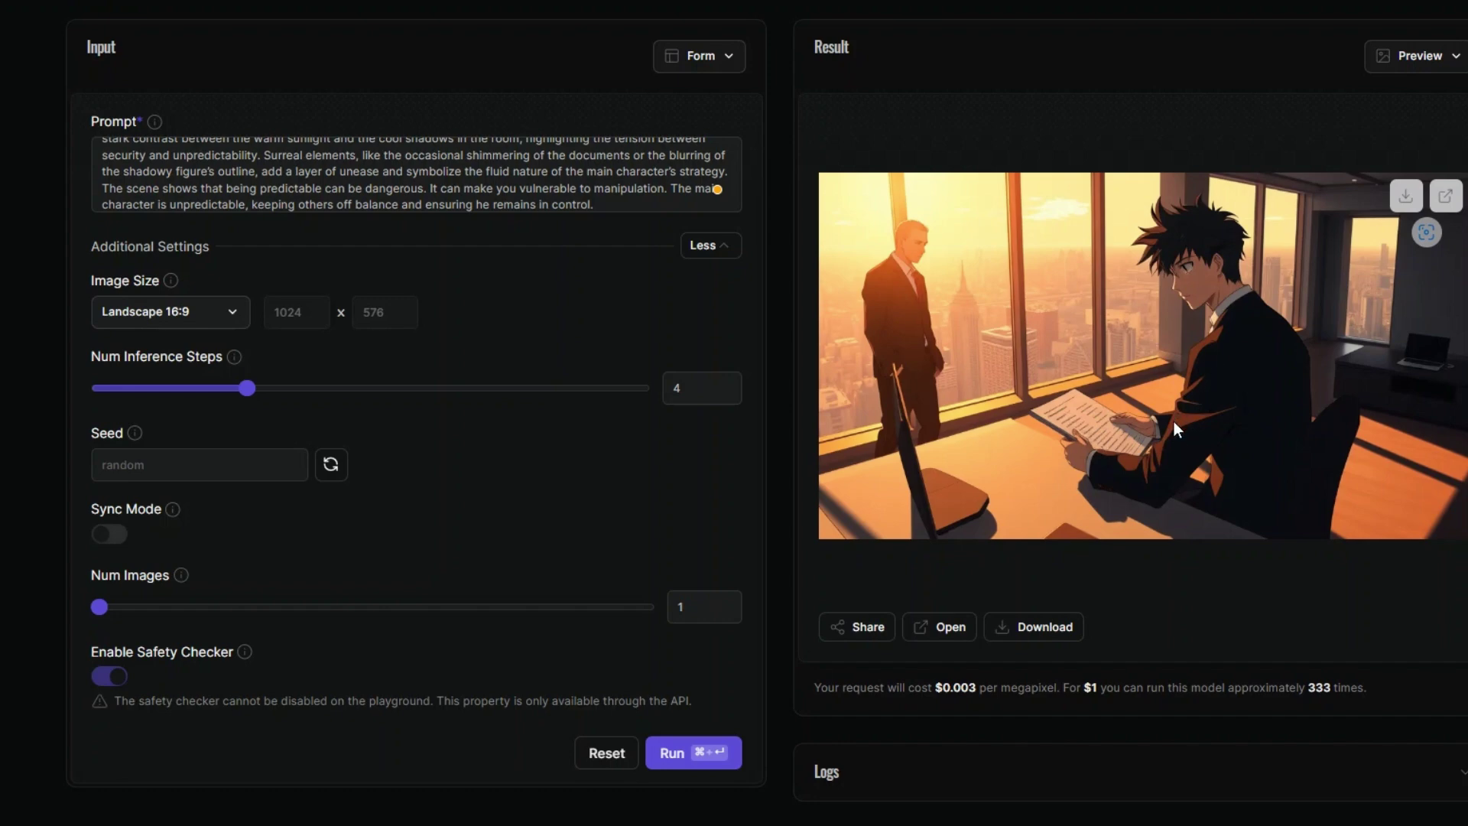
scroll(1172, 421, "up", 3)
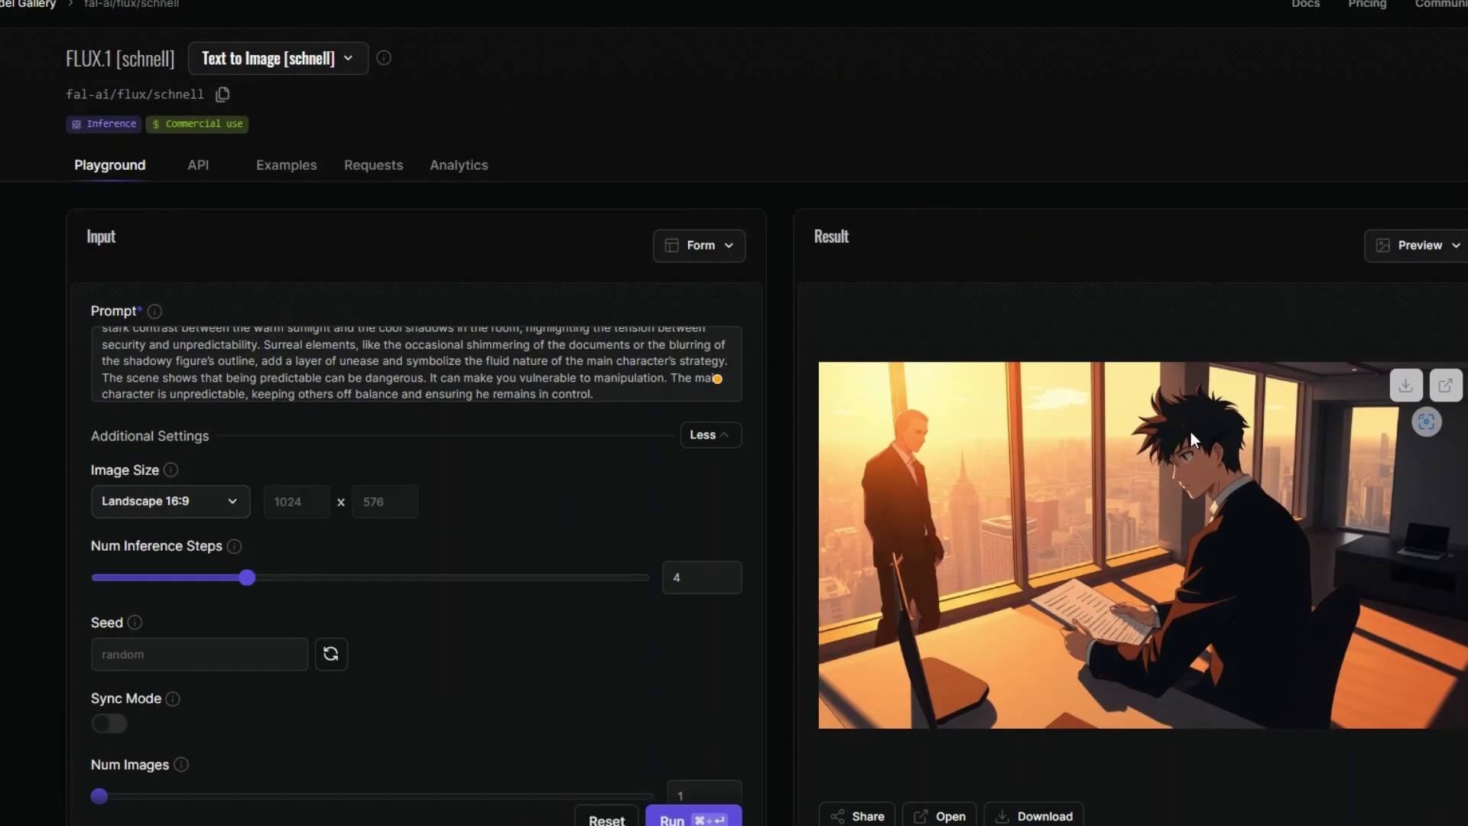
left_click(436, 336)
key("super+a")
key("BackSpace")
type("A woma")
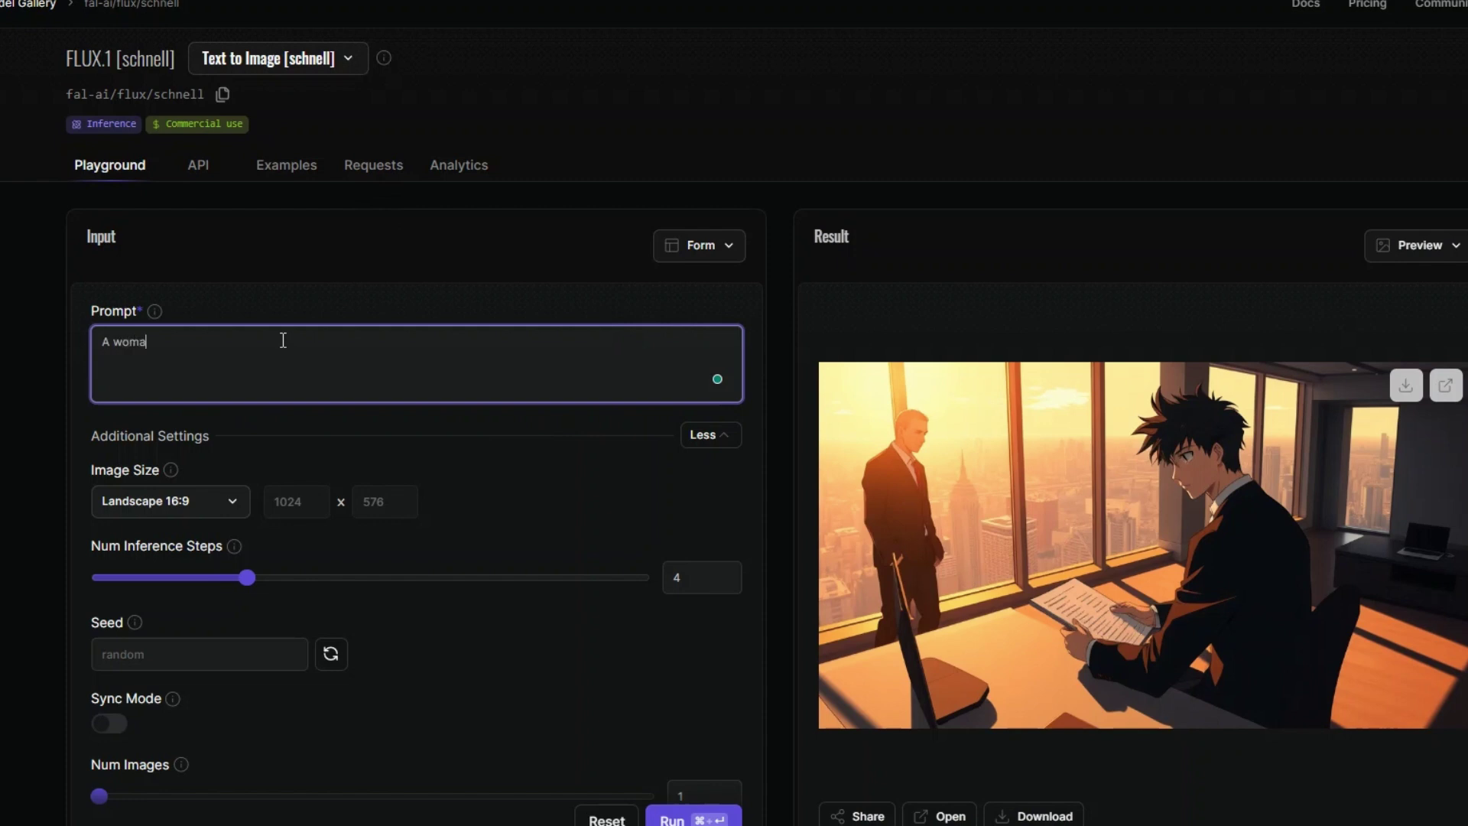
type("n is wearin")
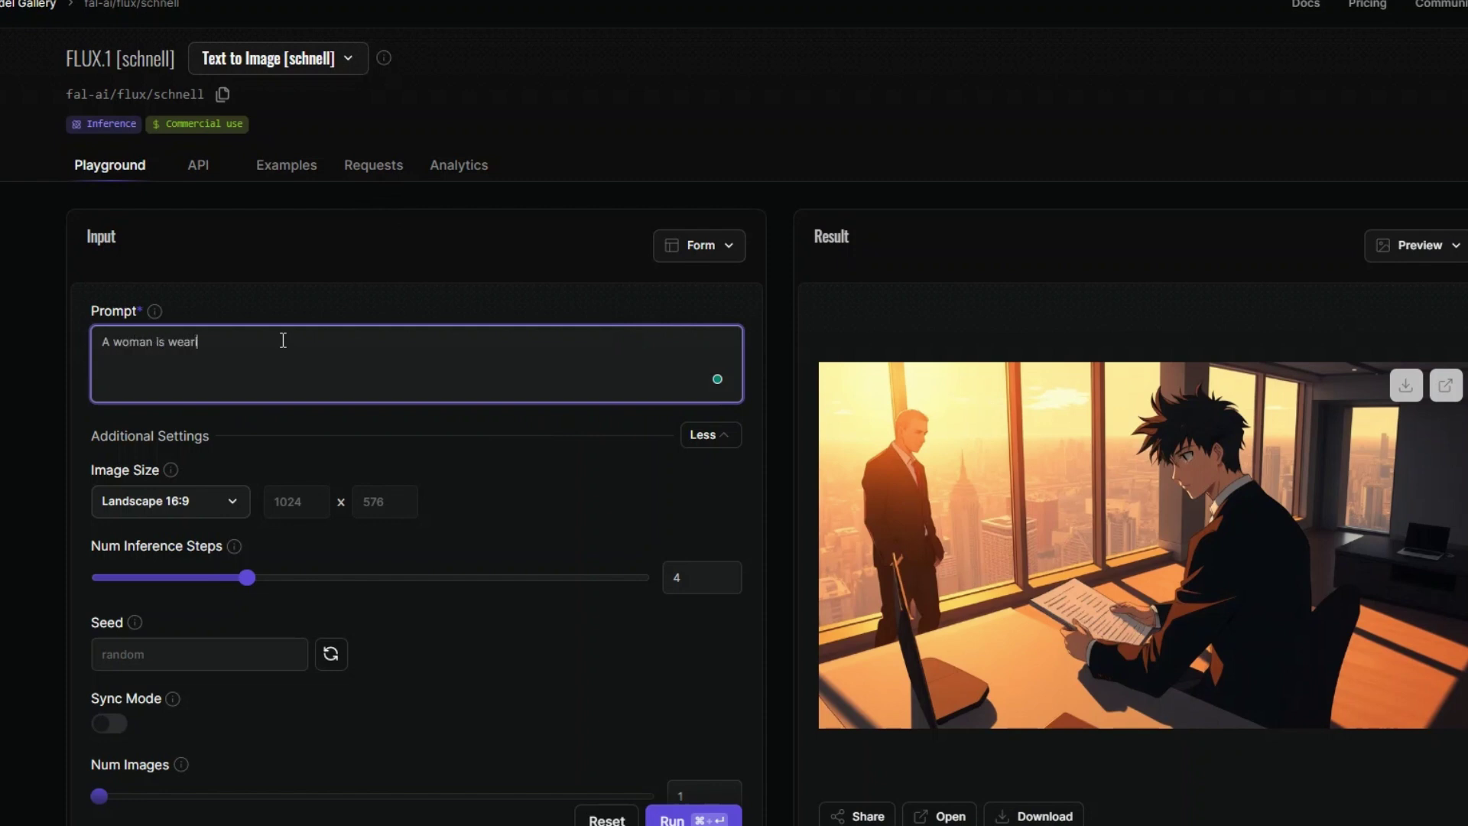